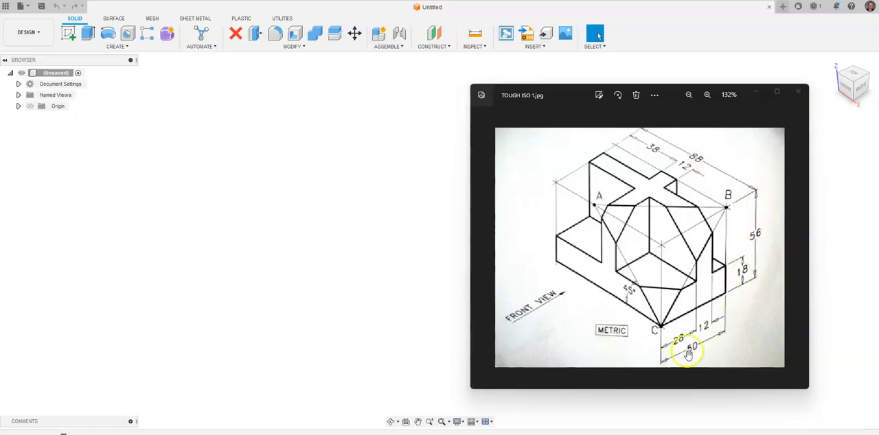
# Step: Change the document's active units to millimetres
pyautogui.click(18, 84)
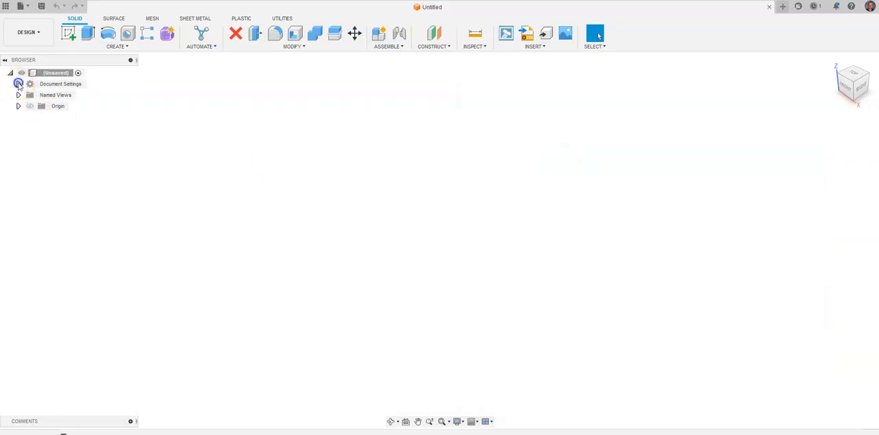
pyautogui.click(74, 96)
pyautogui.click(816, 128)
pyautogui.click(831, 150)
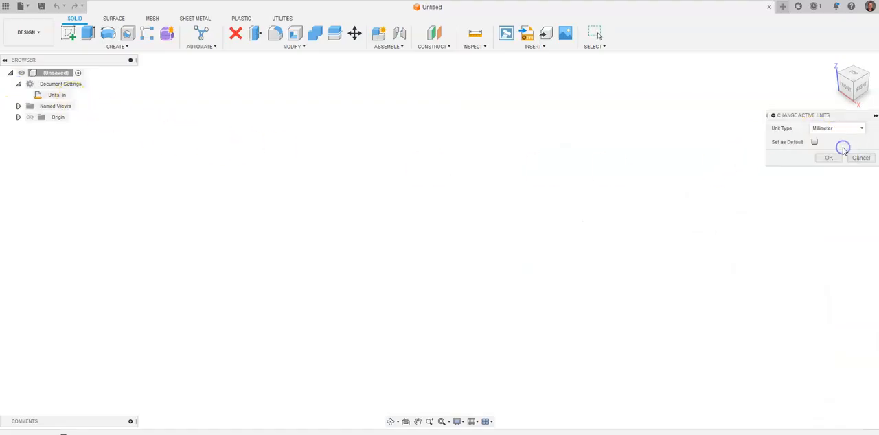
pyautogui.click(830, 159)
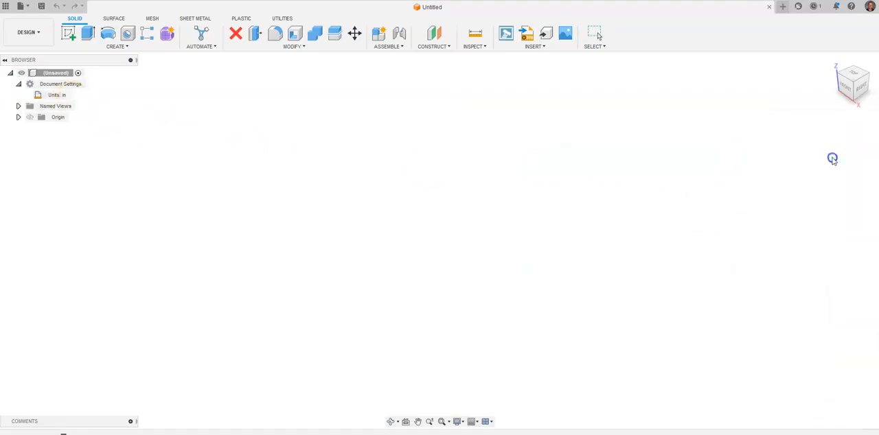
# Step: Create a solid box from the origin on the front plane, 88 mm long, 56 mm wide and 50 mm high, as a new body
pyautogui.click(136, 48)
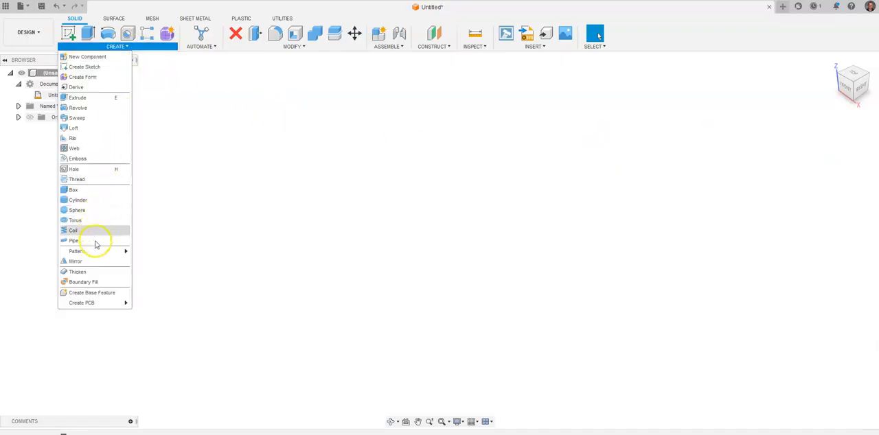
pyautogui.click(71, 189)
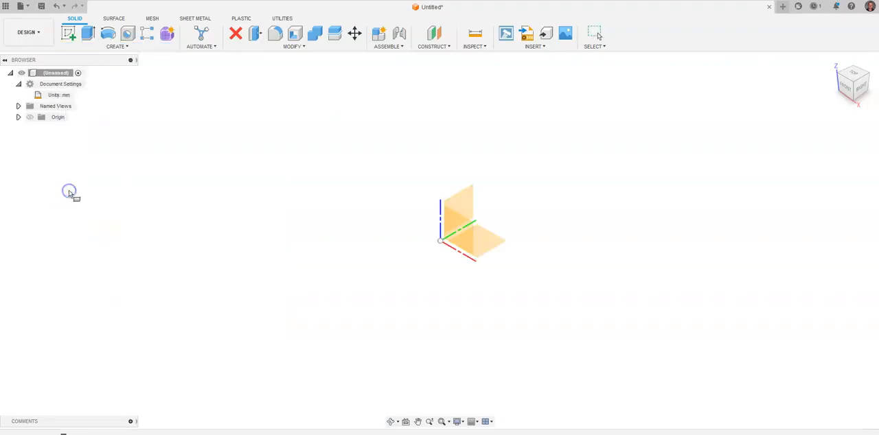
pyautogui.click(461, 237)
pyautogui.click(440, 242)
pyautogui.write('88')
pyautogui.press('Tab')
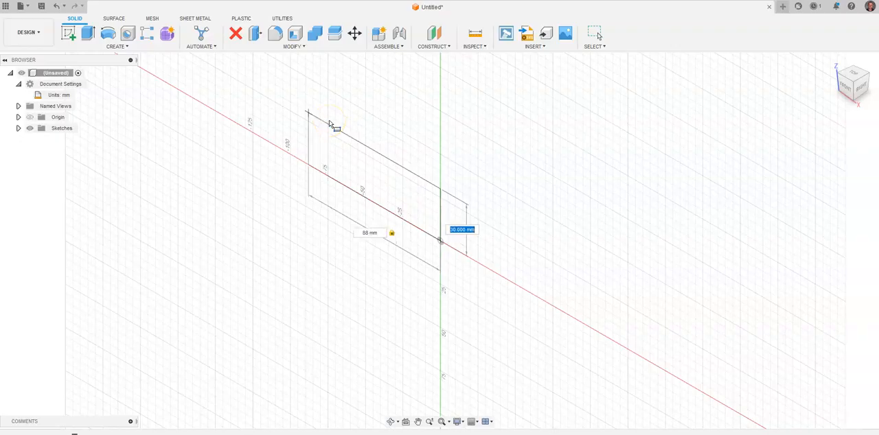
pyautogui.write('56')
pyautogui.press('Tab')
pyautogui.press('Return')
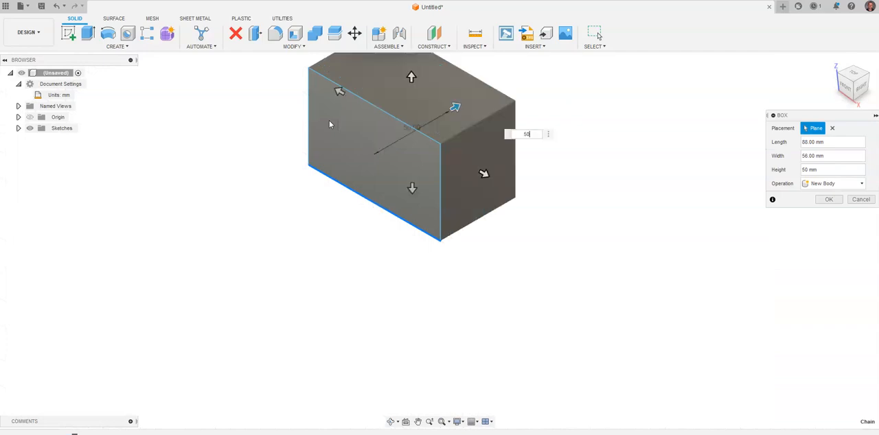
pyautogui.press('Return')
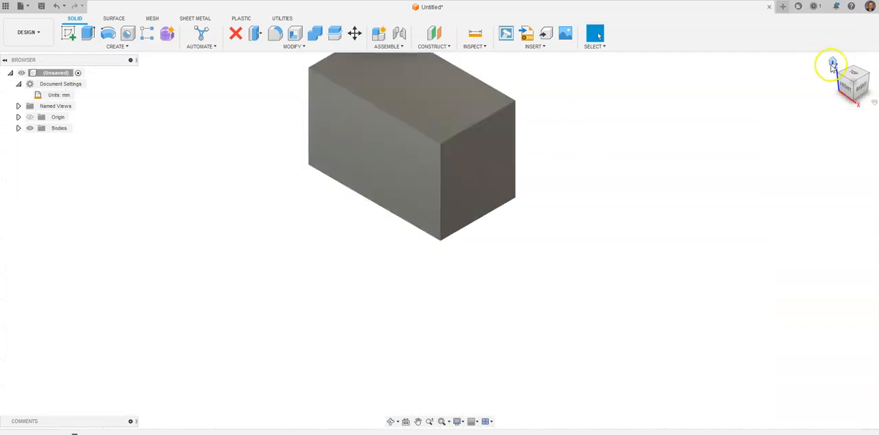
# Step: Check the box against the reference drawing and start a sketch on its top face
pyautogui.click(834, 64)
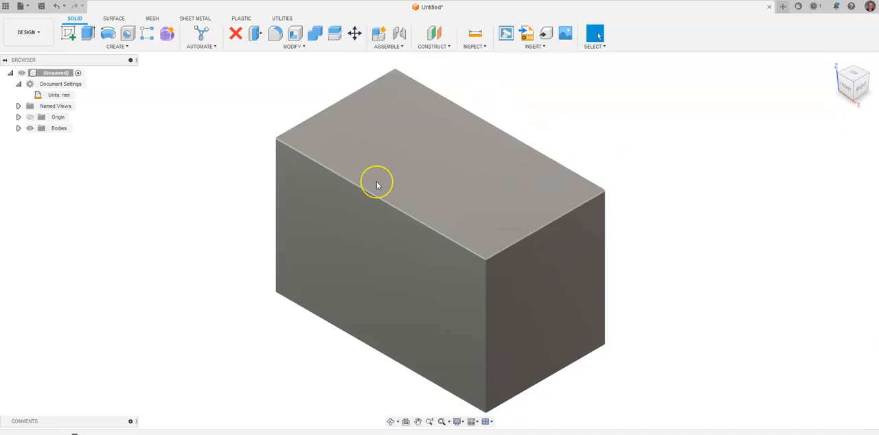
pyautogui.click(741, 189)
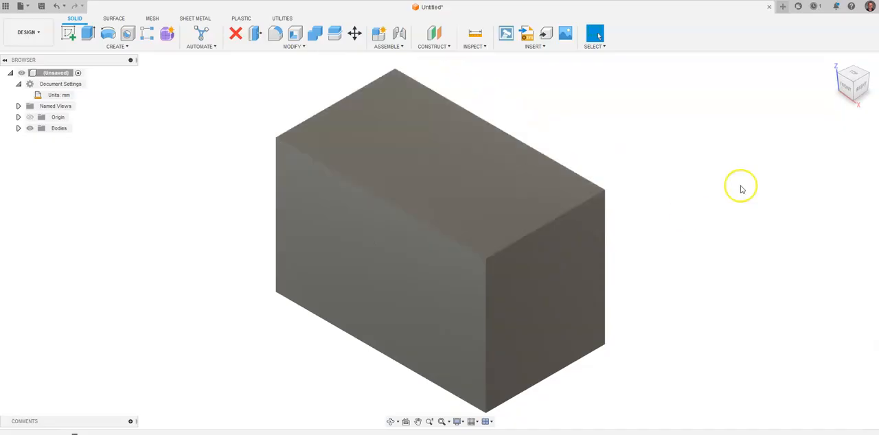
pyautogui.hotkey('alt', 'Tab')
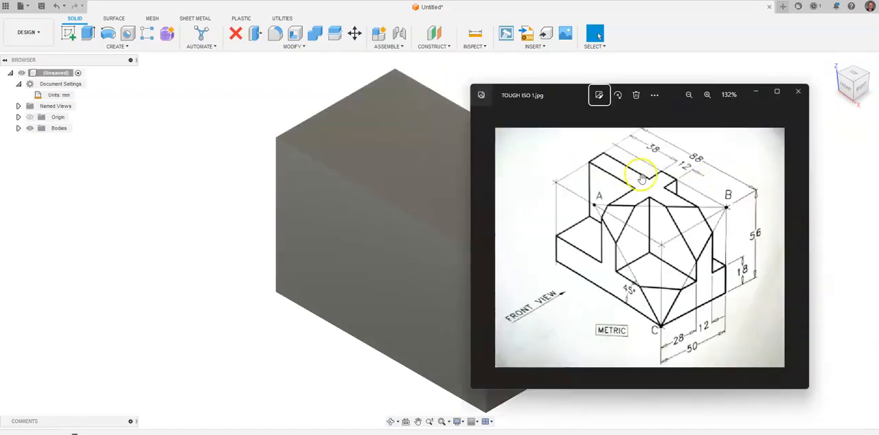
pyautogui.moveTo(360, 168)
pyautogui.mouseDown(button='middle')
pyautogui.moveTo(245, 166)
pyautogui.moveTo(195, 153)
pyautogui.mouseUp(button='middle')
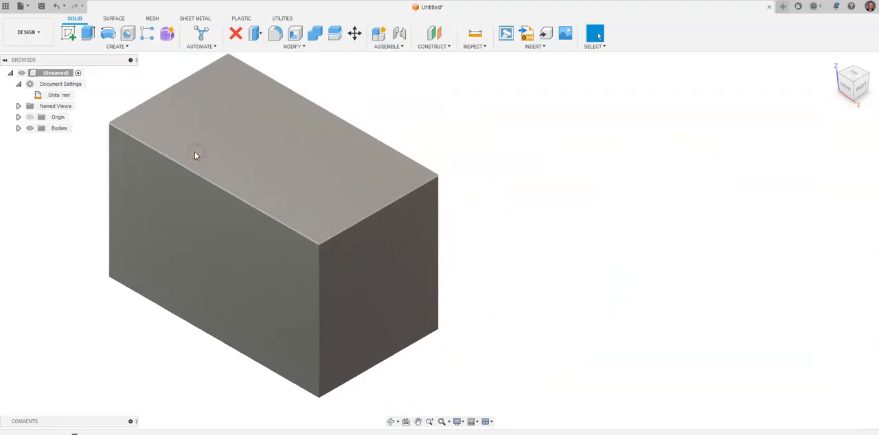
pyautogui.hotkey('alt', 'Tab')
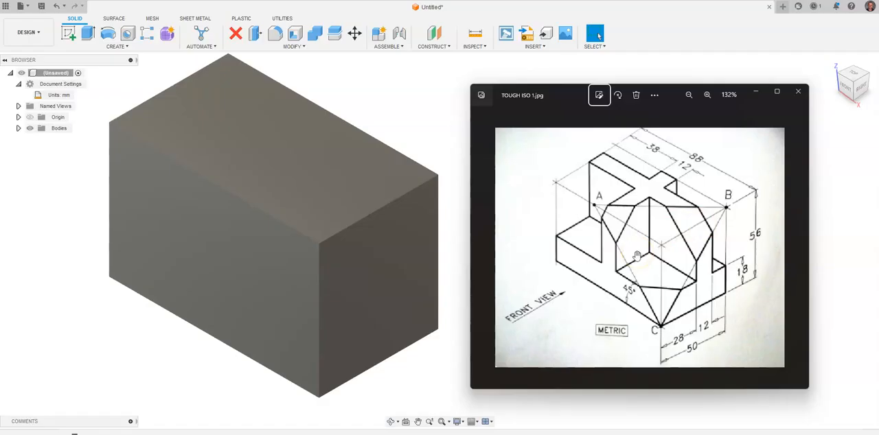
pyautogui.click(69, 33)
pyautogui.click(245, 134)
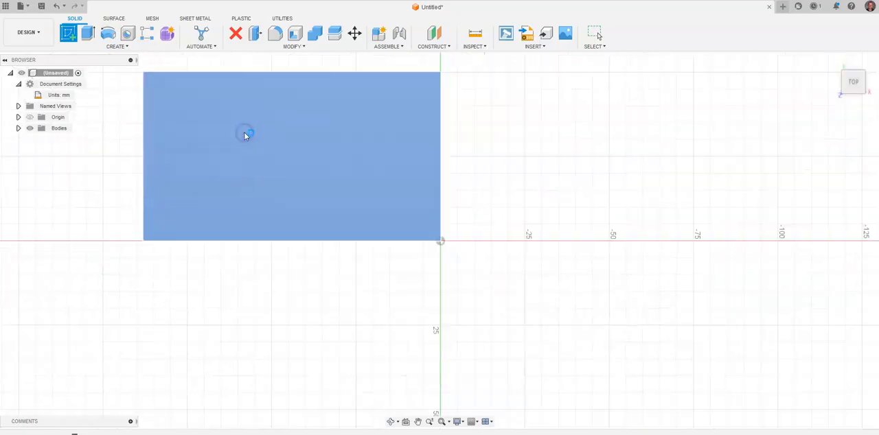
# Step: Sketch a 38 mm by 10 mm rectangle from the back-left corner of the box's top face
pyautogui.click(68, 33)
pyautogui.click(213, 103)
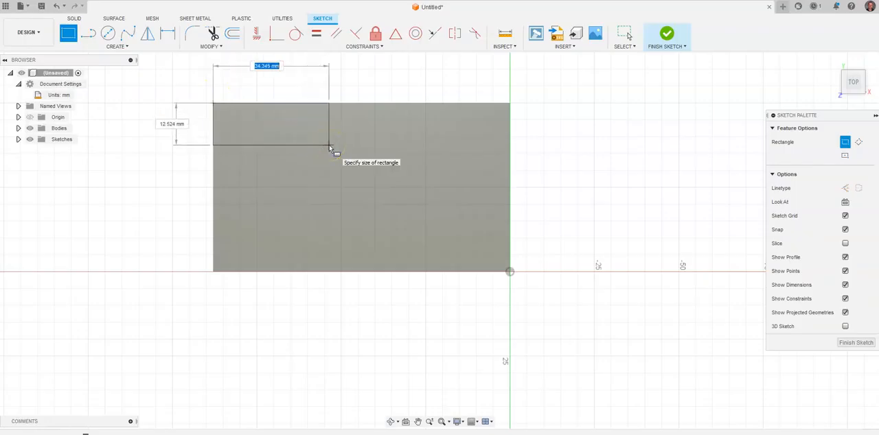
pyautogui.write('38')
pyautogui.press('Tab')
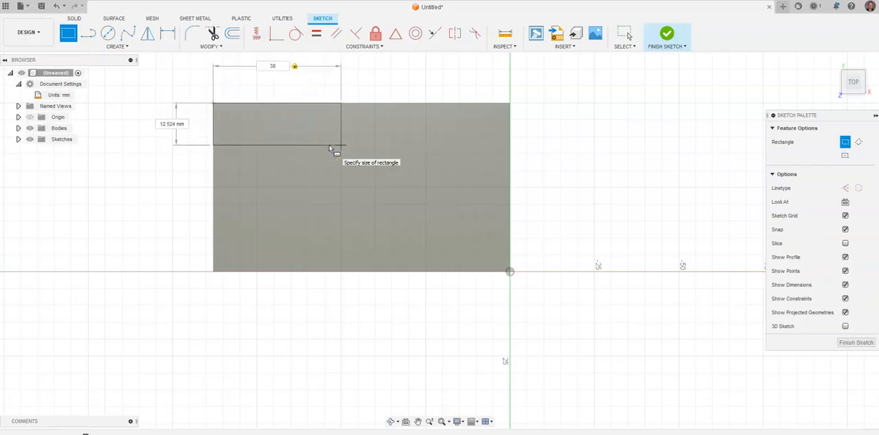
pyautogui.hotkey('alt', 'Tab')
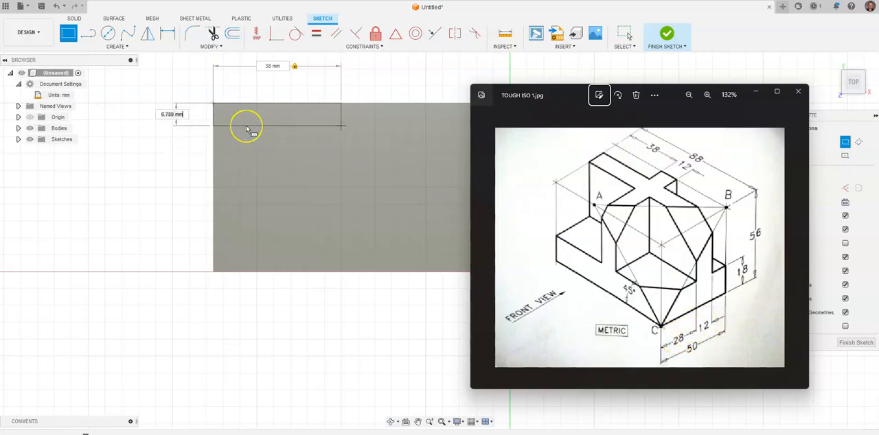
pyautogui.hotkey('alt', 'Tab')
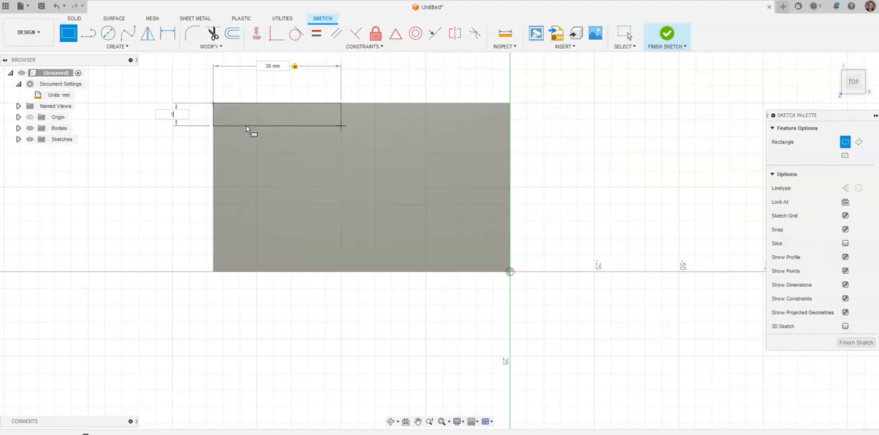
pyautogui.press('Return')
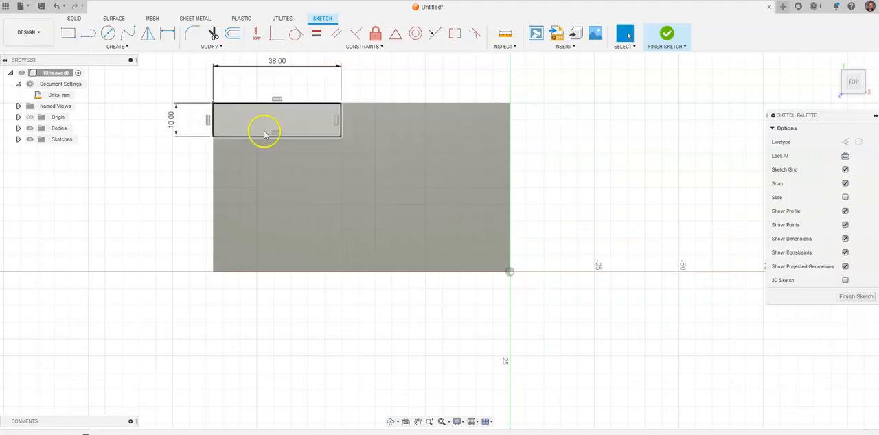
# Step: Sketch a second rectangle about 34 mm wide from the back-right corner of the top face
pyautogui.hotkey('alt', 'Tab')
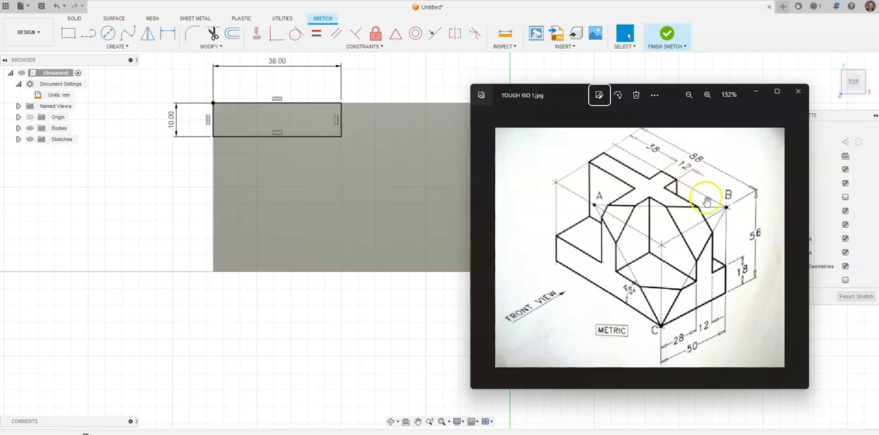
pyautogui.click(370, 107)
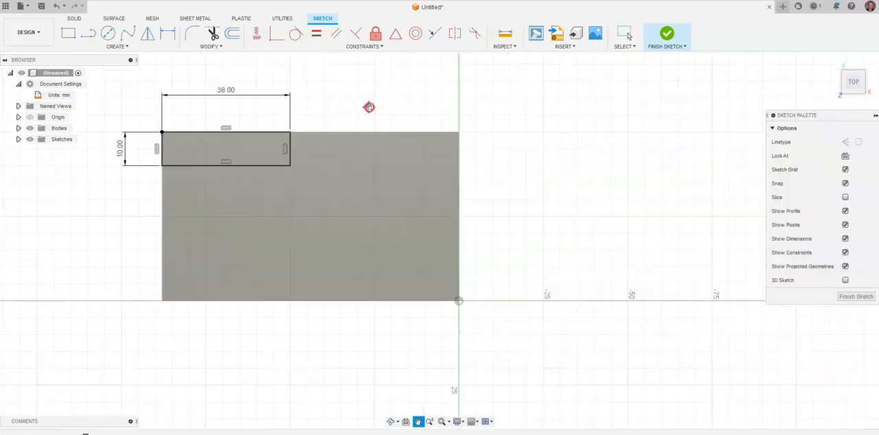
pyautogui.click(68, 33)
pyautogui.click(451, 128)
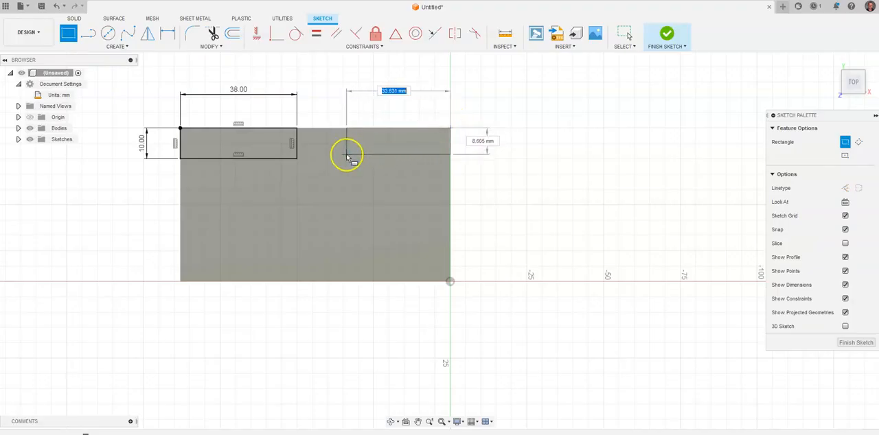
pyautogui.click(347, 165)
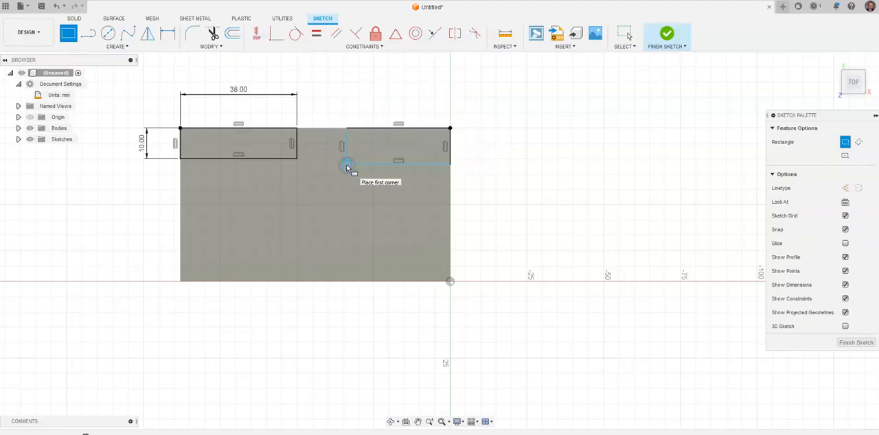
pyautogui.press('Escape')
# Step: Dimension the back-right rectangle's width and link it to the back-left rectangle's 38 mm width dimension
pyautogui.click(171, 35)
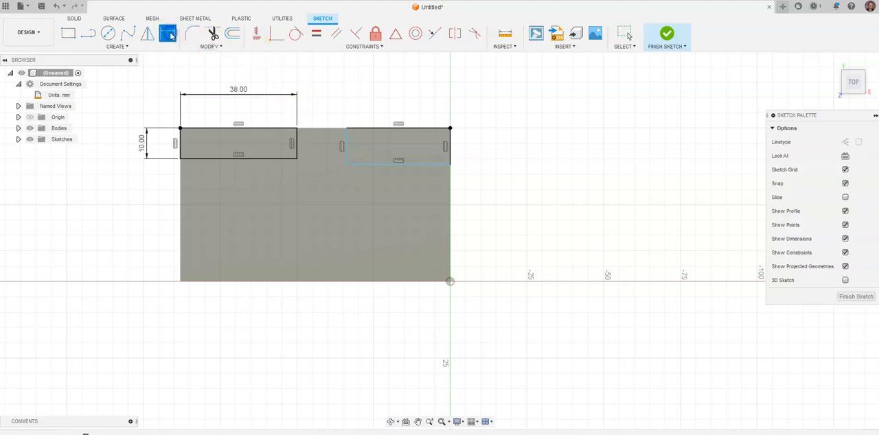
pyautogui.click(367, 164)
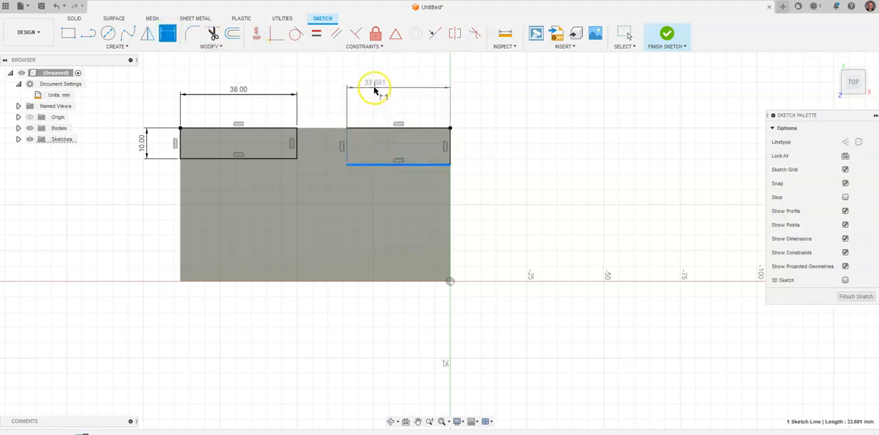
pyautogui.click(374, 86)
pyautogui.click(234, 92)
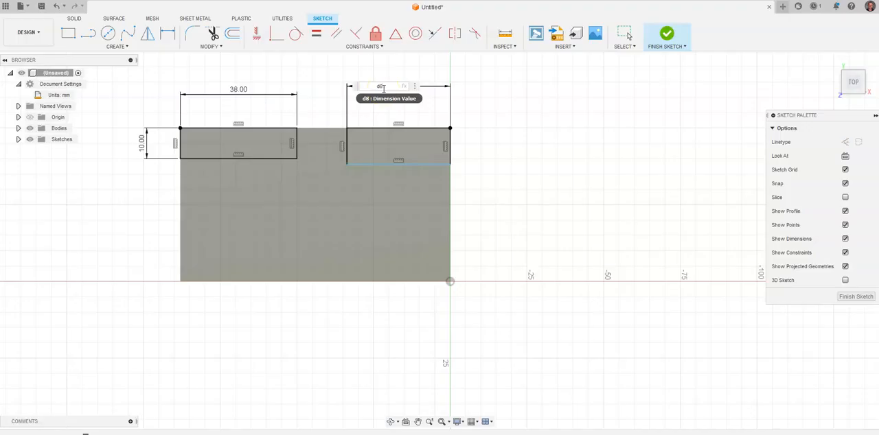
pyautogui.press('Return')
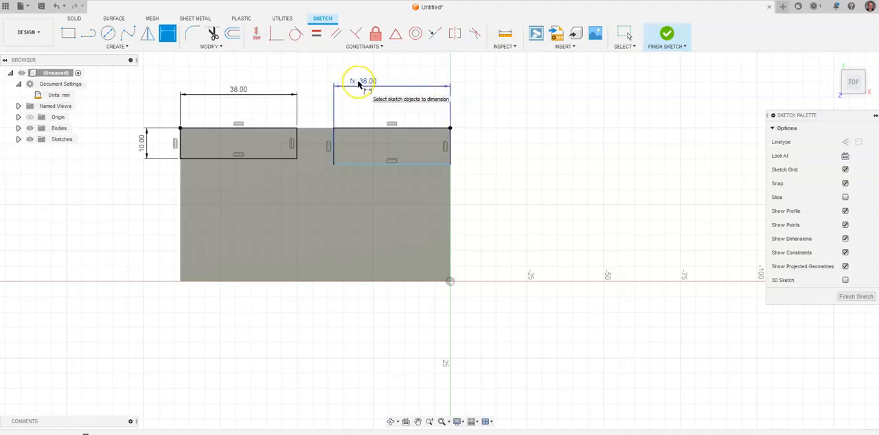
# Step: Dimension the back-right rectangle's depth and link it to the back-left rectangle's 10 mm dimension
pyautogui.click(333, 148)
pyautogui.click(323, 149)
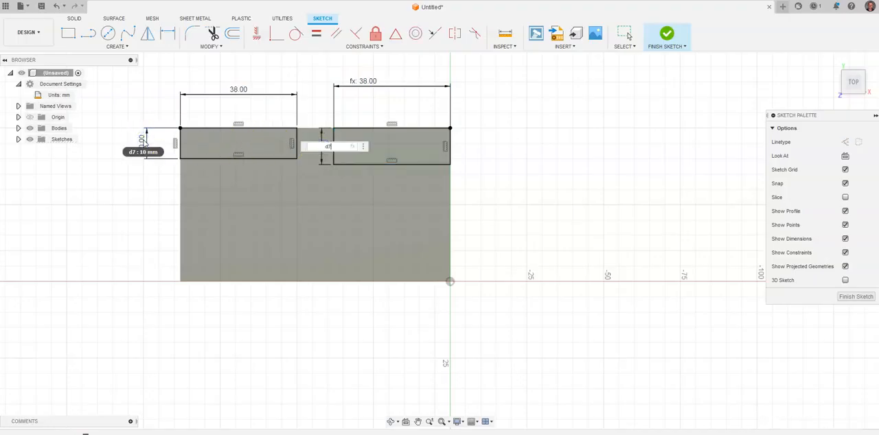
pyautogui.press('Return')
pyautogui.click(143, 144)
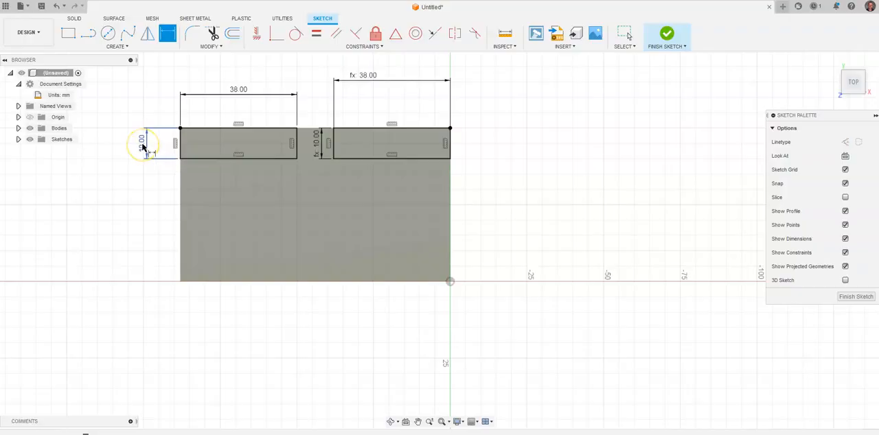
# Step: Sketch a 38 mm by 28 mm rectangle from the front-left corner of the top face
pyautogui.hotkey('alt', 'Tab')
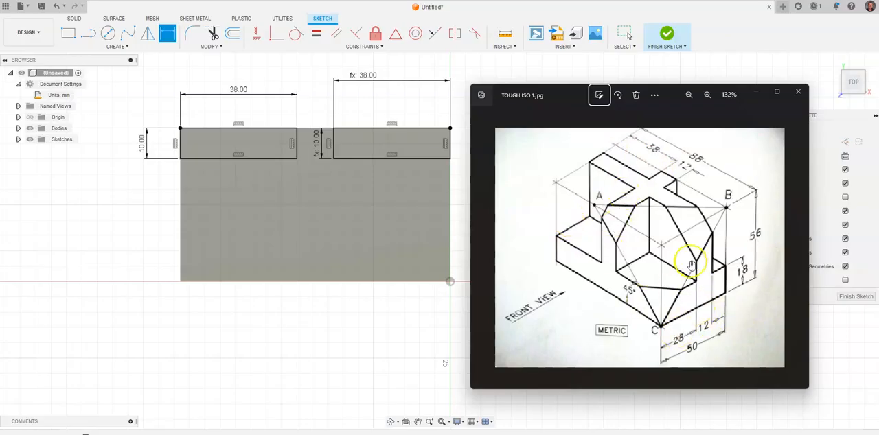
pyautogui.click(67, 34)
pyautogui.click(181, 280)
pyautogui.write('38')
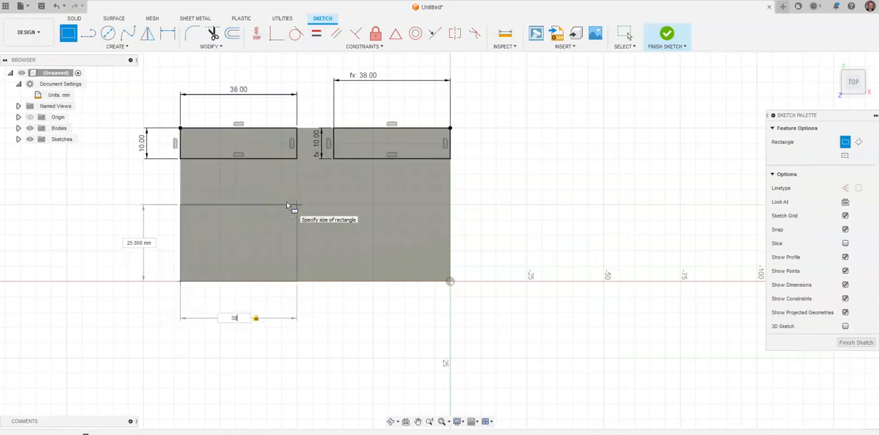
pyautogui.press('Tab')
pyautogui.press('Return')
# Step: Sketch a rectangle from the front-right corner at the origin and link its width to the front-left rectangle's 38 mm dimension
pyautogui.click(70, 35)
pyautogui.click(450, 281)
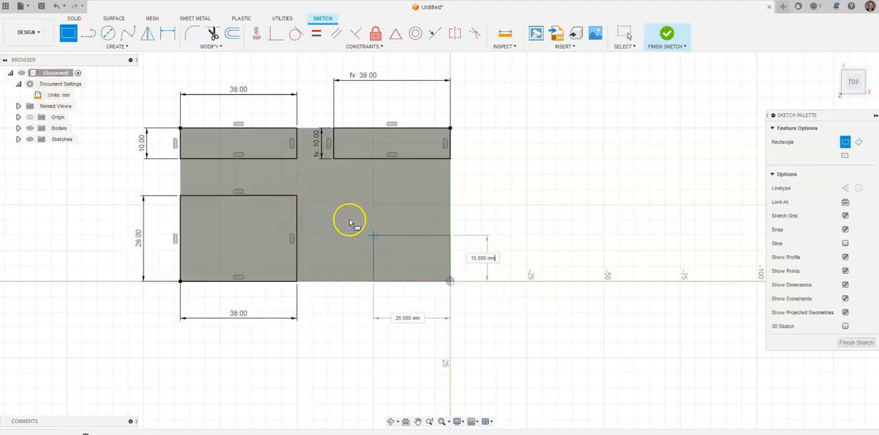
pyautogui.press('Return')
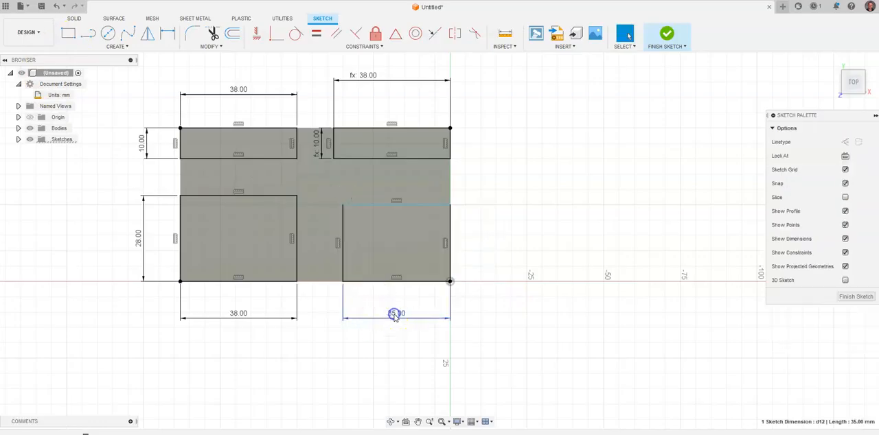
pyautogui.doubleClick(396, 313)
pyautogui.click(241, 313)
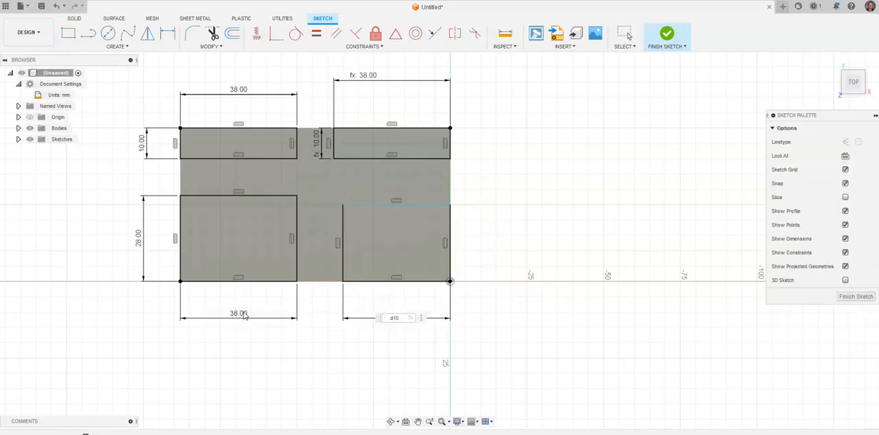
pyautogui.press('Return')
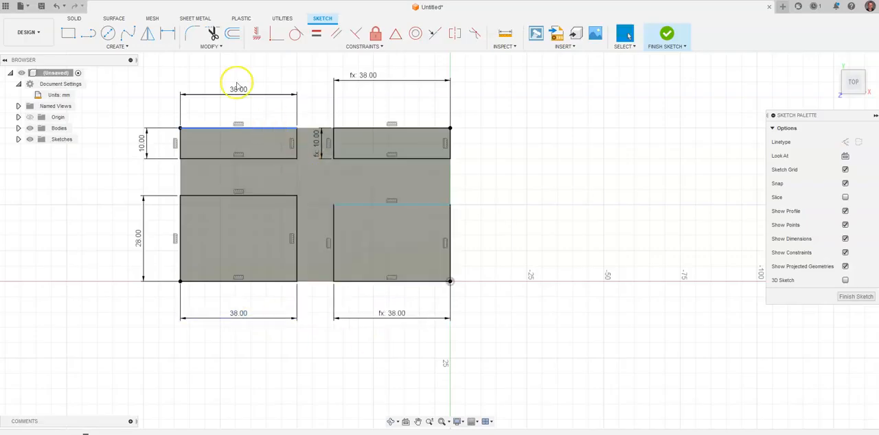
# Step: Dimension the front-right rectangle's depth and link it to the front-left rectangle's 28 mm dimension
pyautogui.click(168, 33)
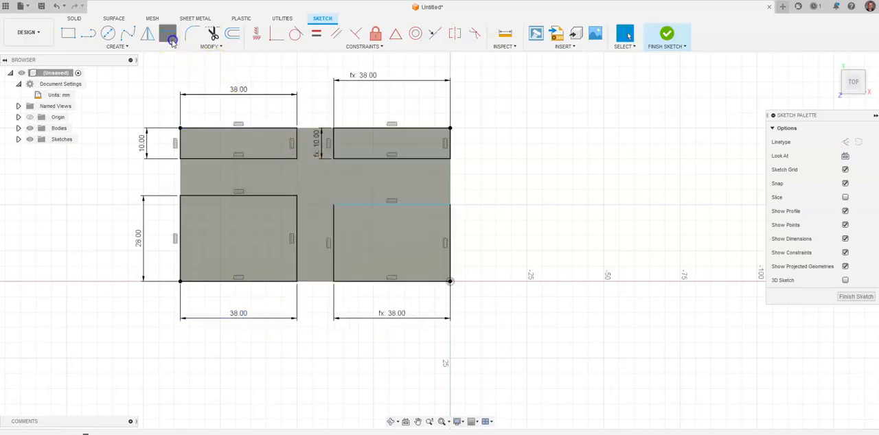
pyautogui.click(333, 241)
pyautogui.click(323, 237)
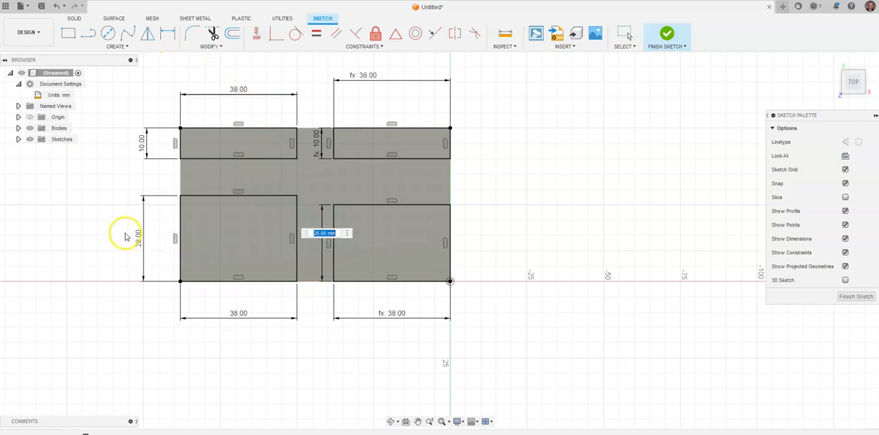
pyautogui.click(140, 239)
pyautogui.press('Return')
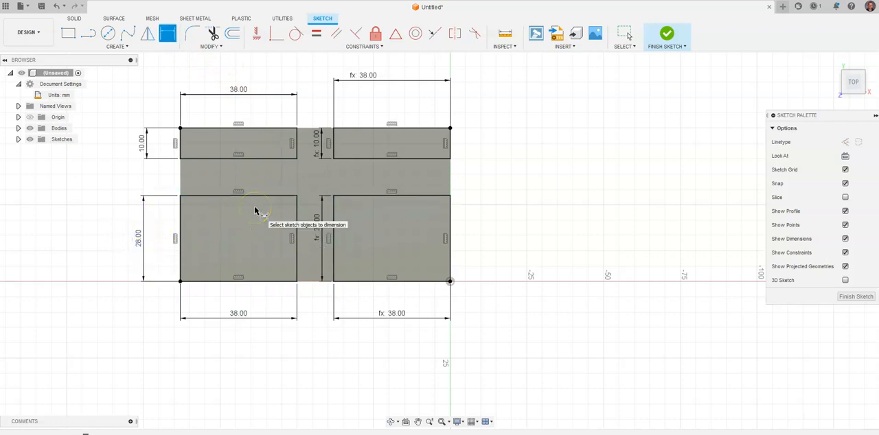
pyautogui.press('Escape')
# Step: Try a 20 mm width for the back-left rectangle to test the linked dimension, and undo the change
pyautogui.doubleClick(233, 90)
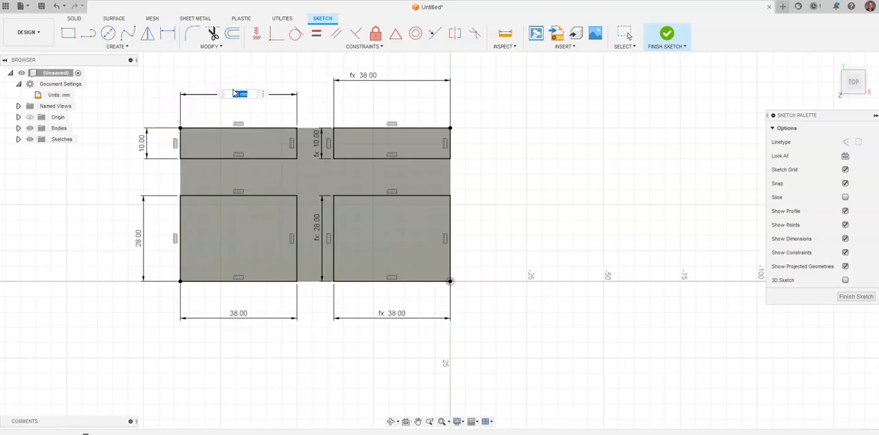
pyautogui.write('20')
pyautogui.press('Return')
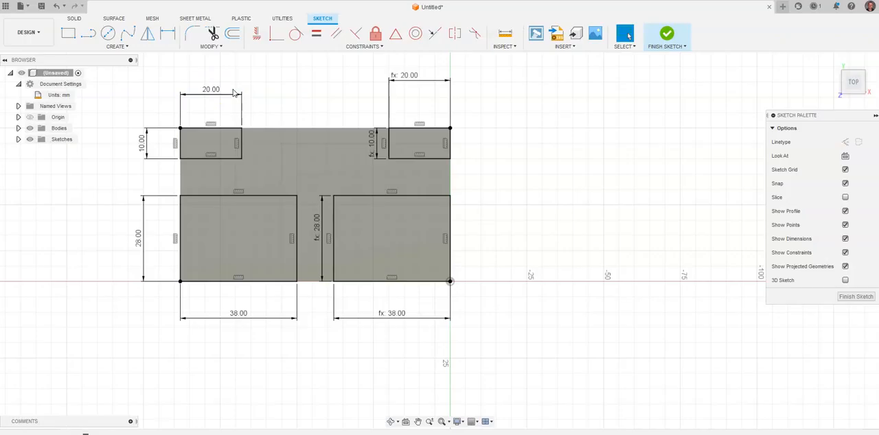
pyautogui.click(56, 6)
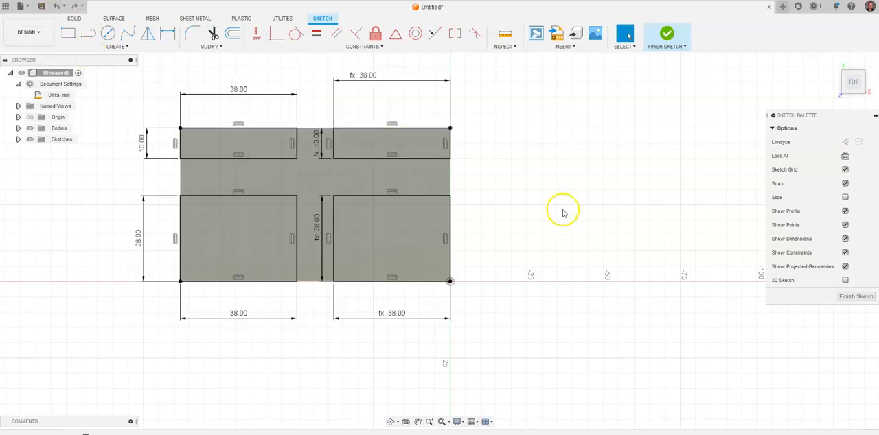
# Step: Finish the sketch and extrude the four corner rectangles 25 mm downward into the box as a cut
pyautogui.click(668, 35)
pyautogui.click(829, 63)
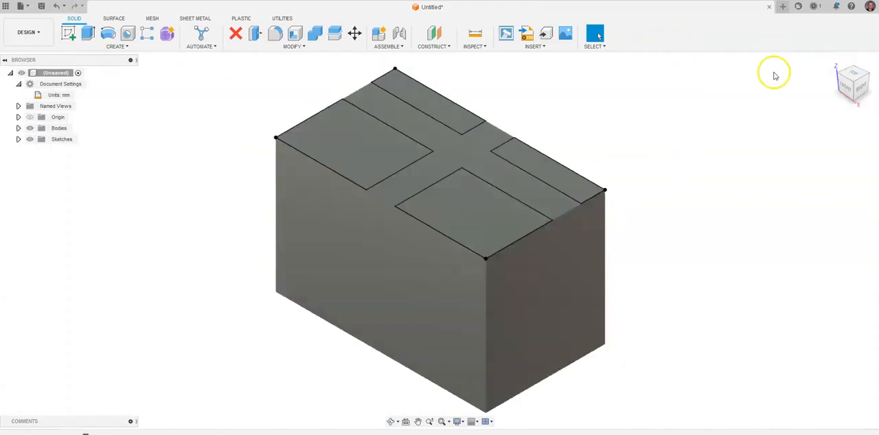
pyautogui.click(88, 32)
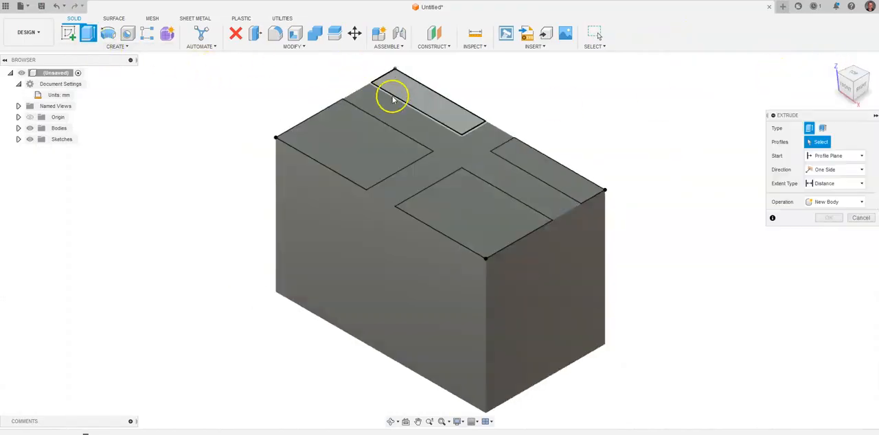
pyautogui.click(412, 97)
pyautogui.click(377, 133)
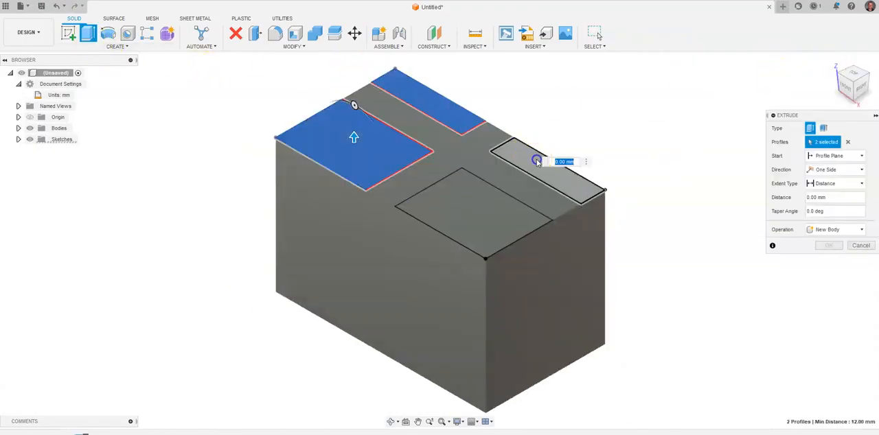
pyautogui.click(536, 161)
pyautogui.click(497, 222)
pyautogui.moveTo(473, 206); pyautogui.dragTo(485, 273)
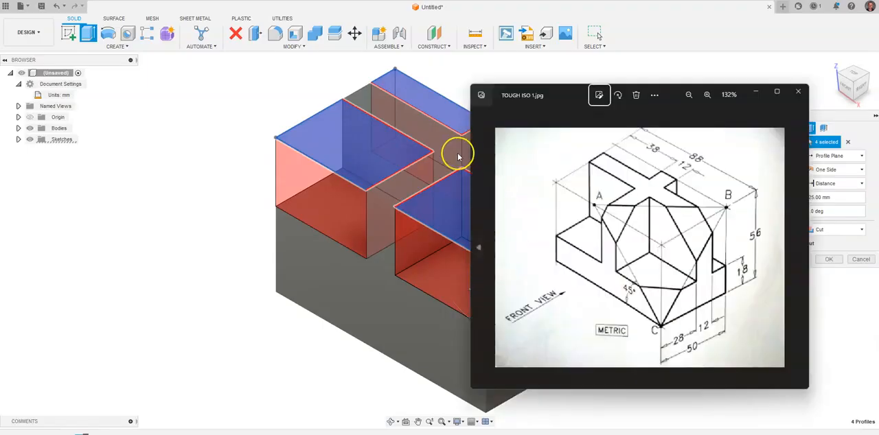
# Step: Check the heights on the reference drawing and complete the four-corner cut with a distance of -(56-18) mm
pyautogui.moveTo(291, 94); pyautogui.dragTo(155, 91, button='middle')
pyautogui.hotkey('alt', 'Tab')
pyautogui.moveTo(553, 92); pyautogui.dragTo(578, 88)
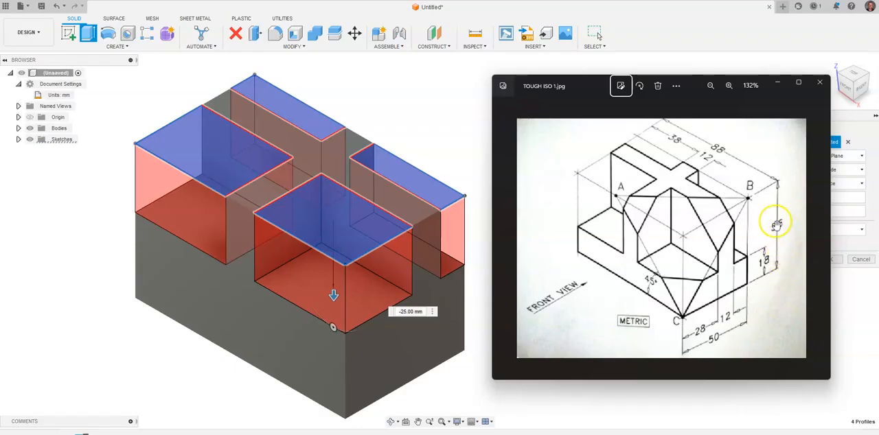
pyautogui.click(419, 312)
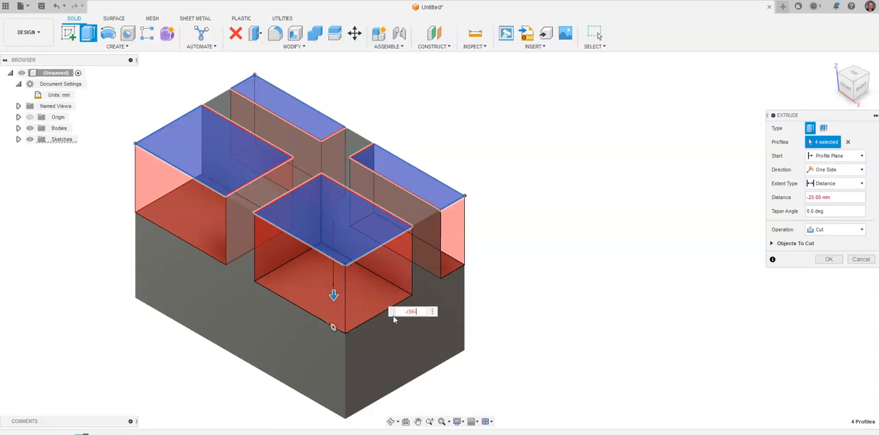
pyautogui.write('-(56-18)')
pyautogui.press('Return')
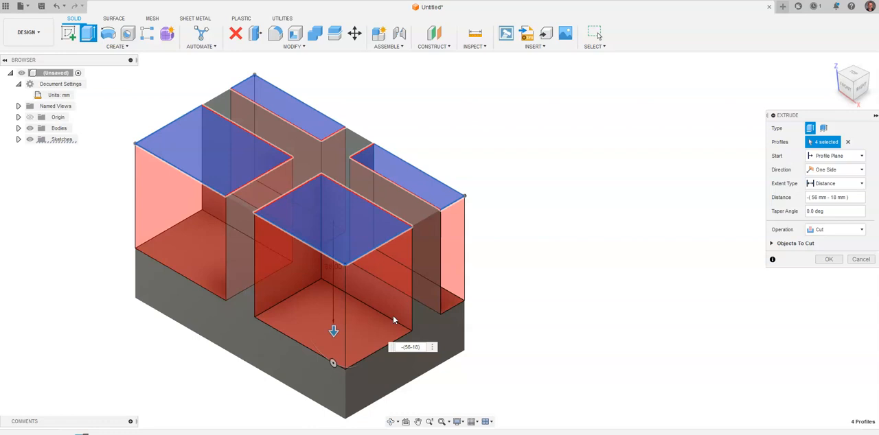
pyautogui.press('Return')
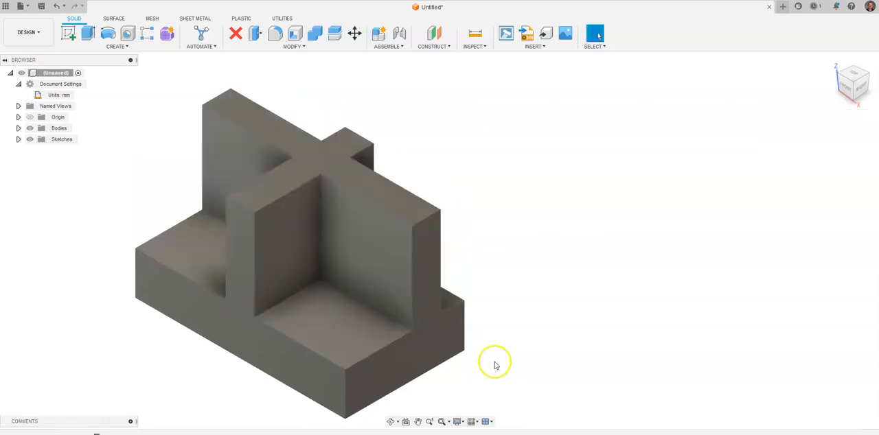
# Step: Create a sketch on the cross-shaped top face containing the projected outline of the back-right ledge, and finish it
pyautogui.hotkey('alt', 'Tab')
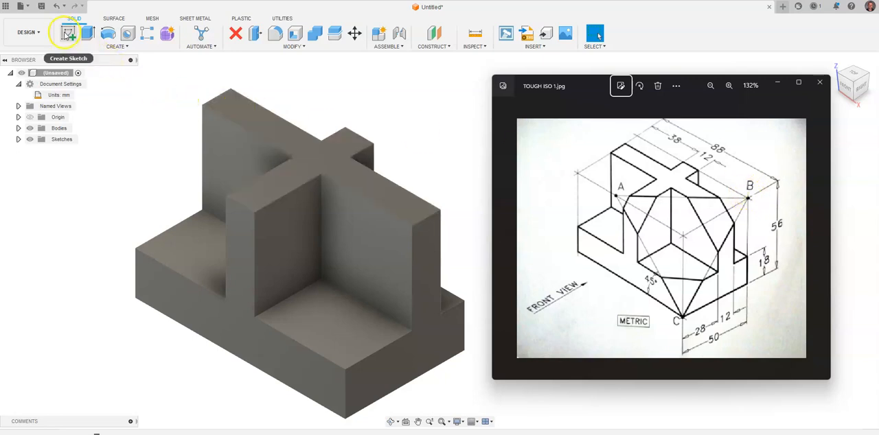
pyautogui.click(66, 36)
pyautogui.click(335, 154)
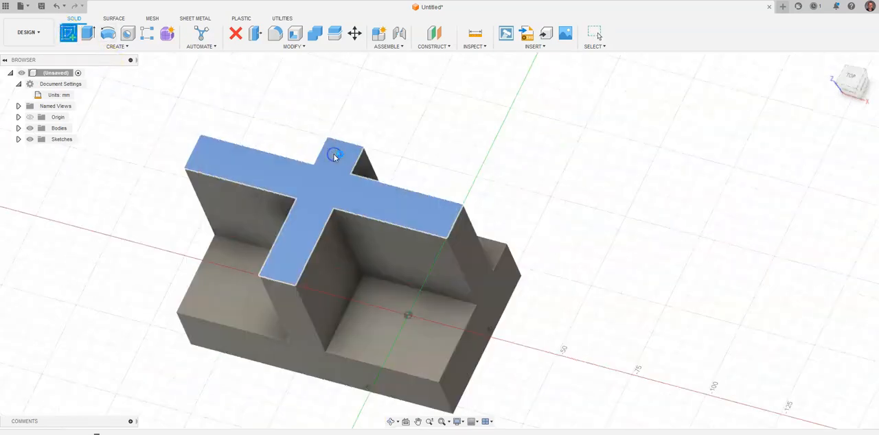
pyautogui.press('p')
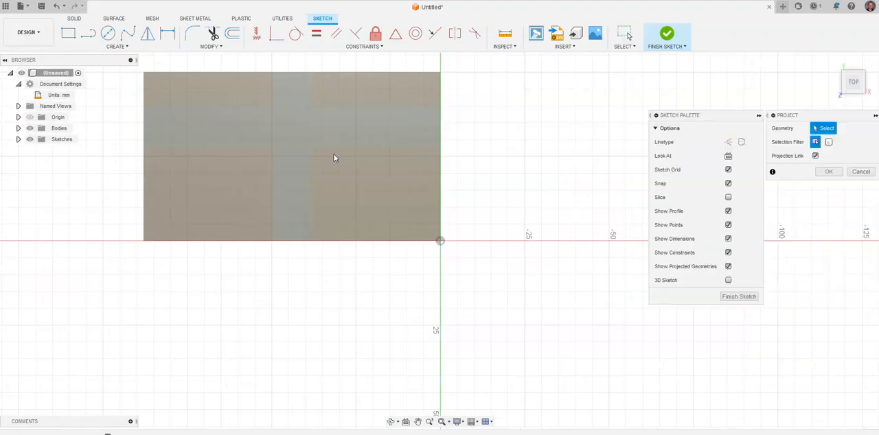
pyautogui.click(383, 91)
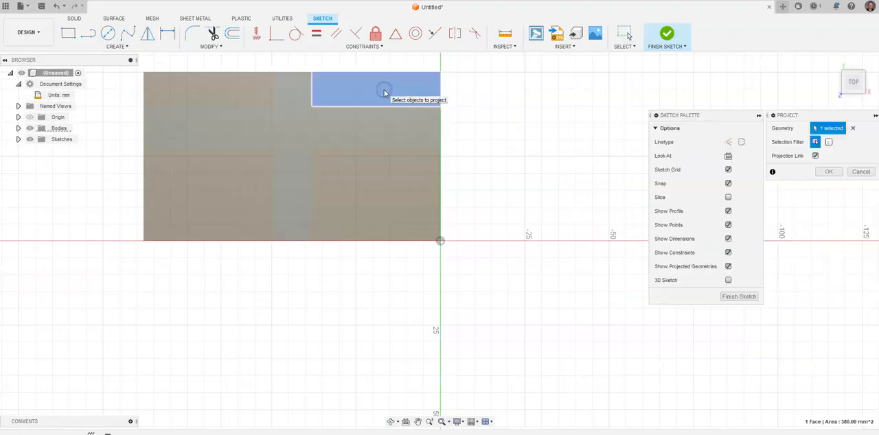
pyautogui.click(829, 172)
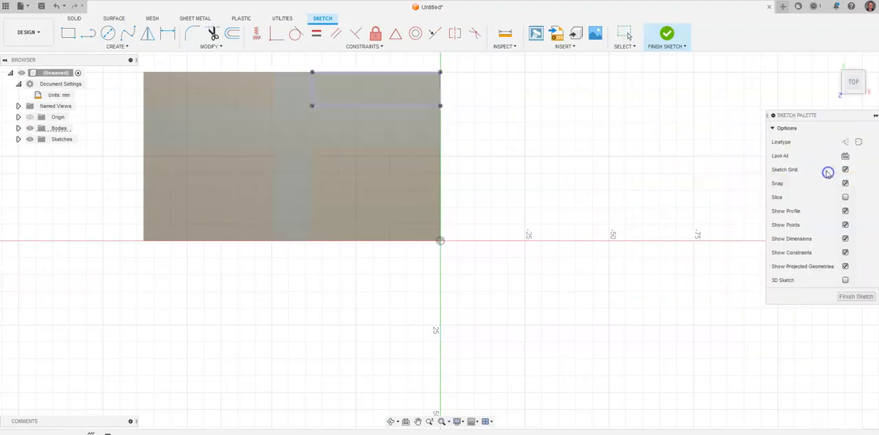
pyautogui.click(666, 35)
# Step: Start a sketch on the front face and draw a line about 114 mm long from the origin at 180-45 degrees
pyautogui.click(69, 32)
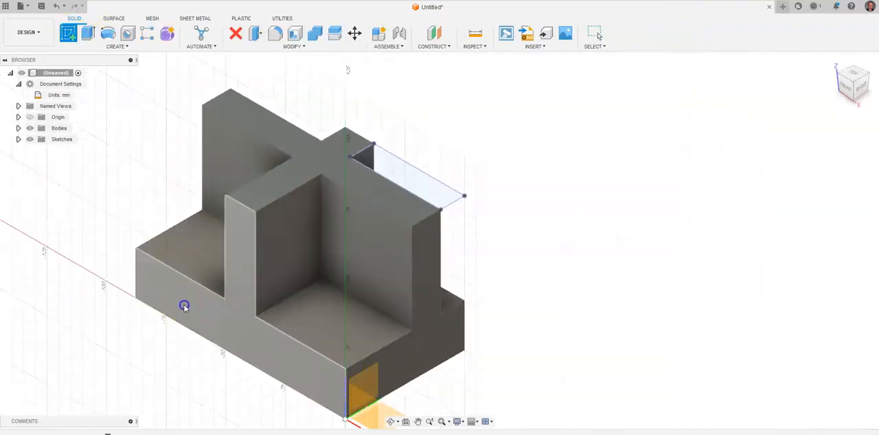
pyautogui.click(184, 306)
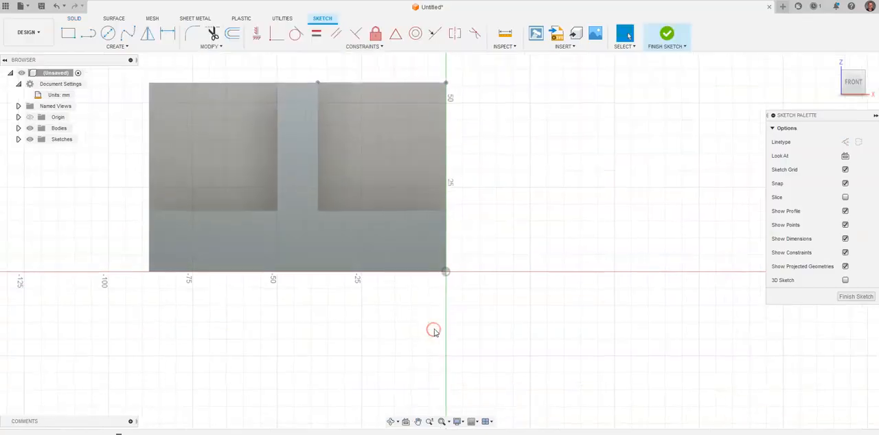
pyautogui.hotkey('alt', 'Tab')
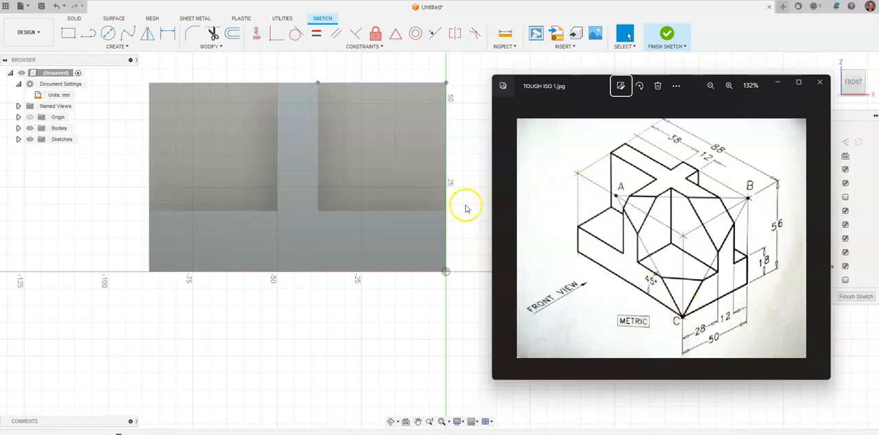
pyautogui.click(90, 34)
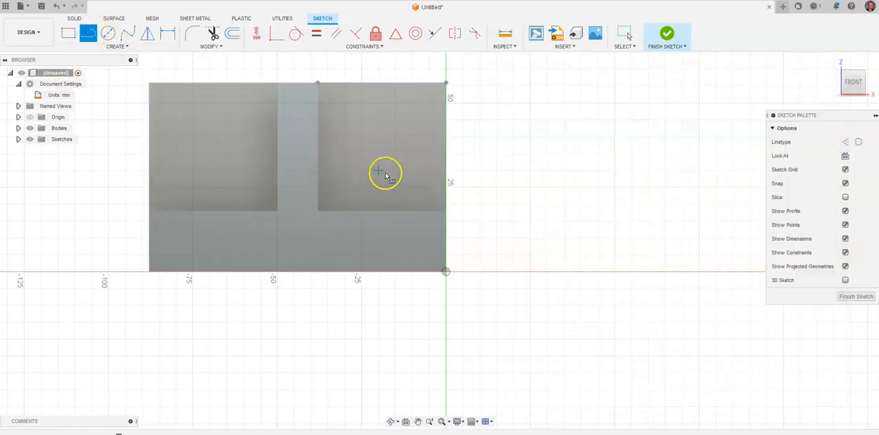
pyautogui.moveTo(393, 148); pyautogui.dragTo(402, 200, button='middle')
pyautogui.click(455, 323)
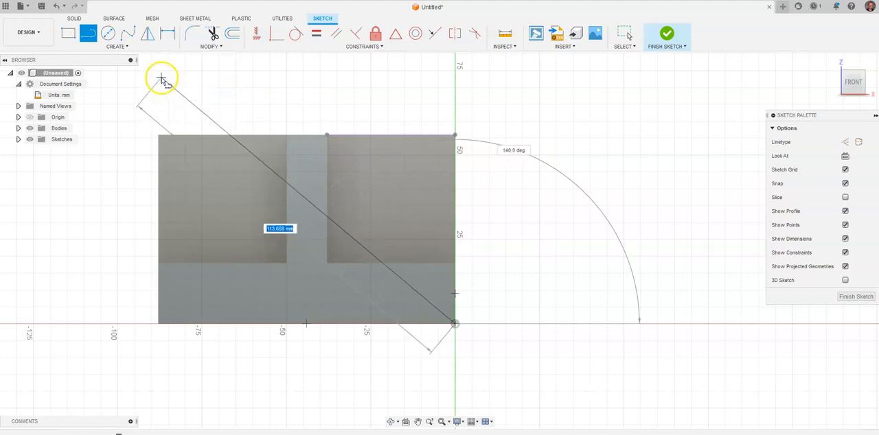
pyautogui.press('Tab')
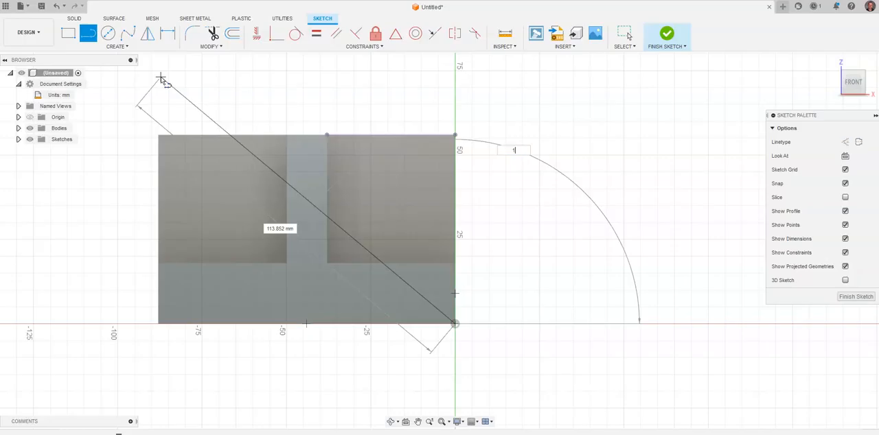
pyautogui.press('Tab')
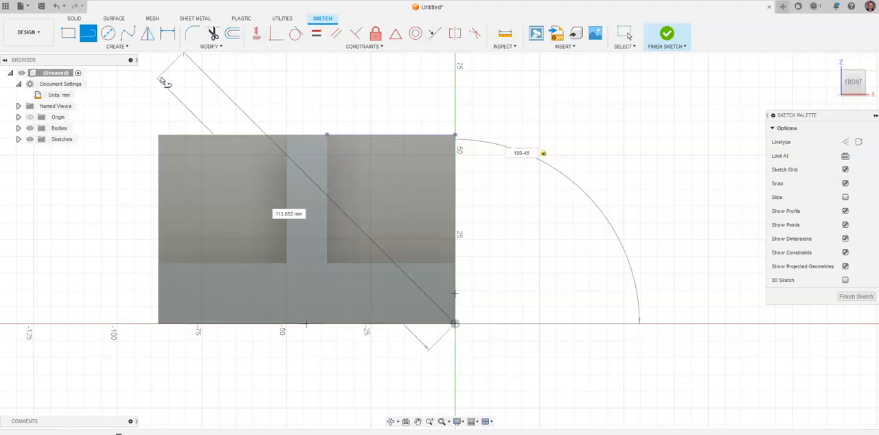
pyautogui.press('Return')
pyautogui.press('Escape')
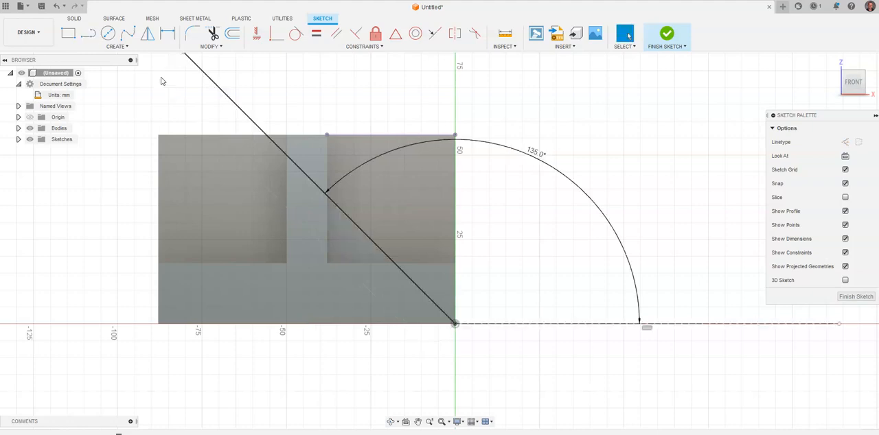
# Step: Project the front-left rectangle's front edge at the top of the part into the front-face sketch
pyautogui.scroll(5, 245, 124)
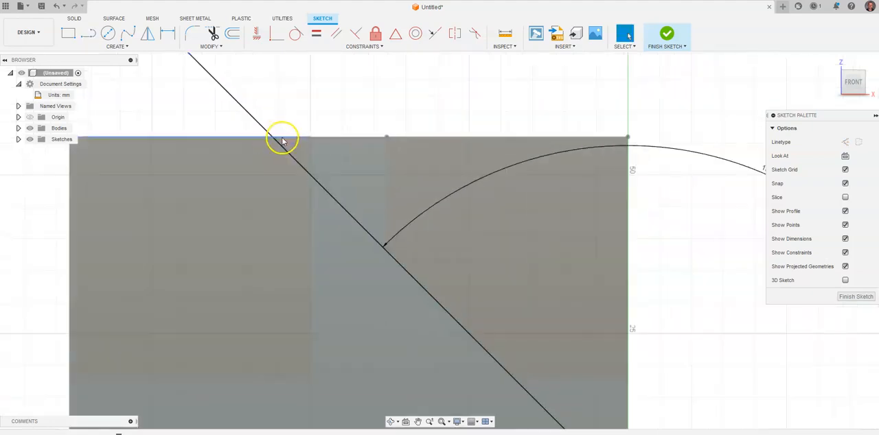
pyautogui.press('p')
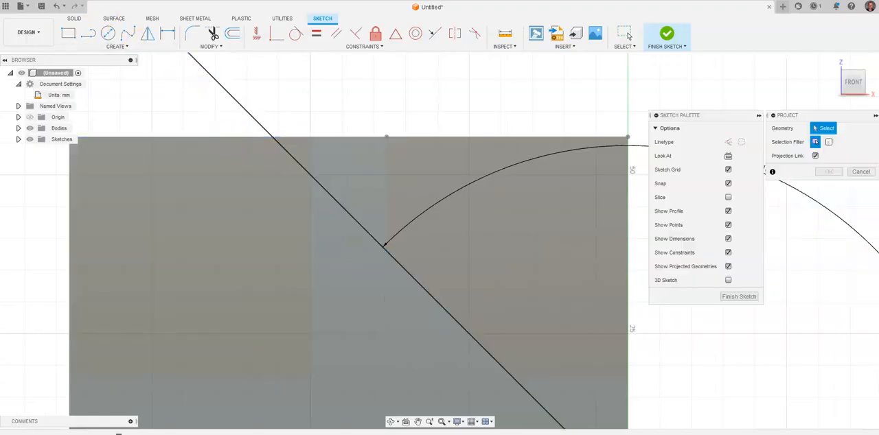
pyautogui.click(158, 139)
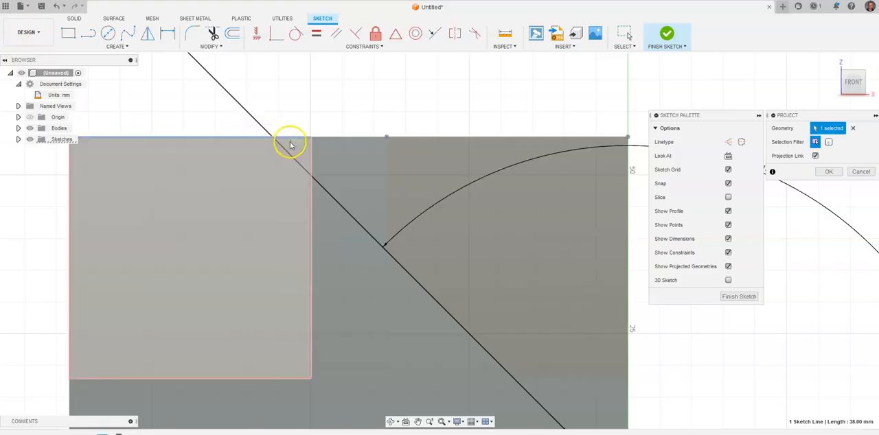
pyautogui.click(833, 175)
pyautogui.moveTo(857, 87); pyautogui.dragTo(841, 92)
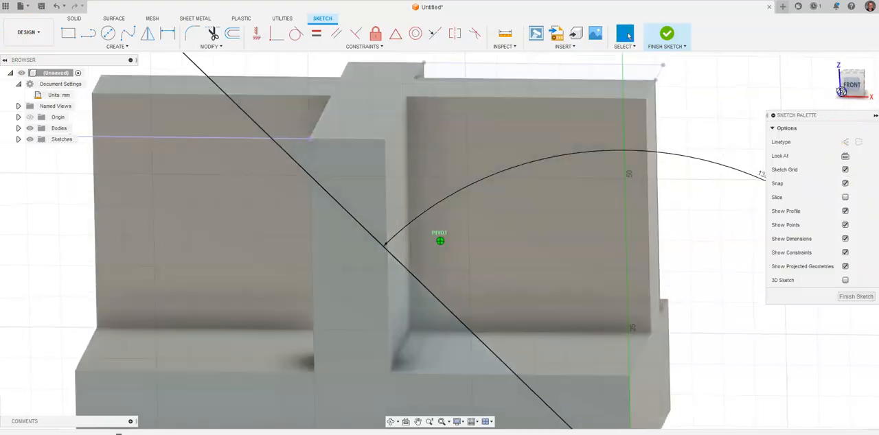
pyautogui.click(227, 98)
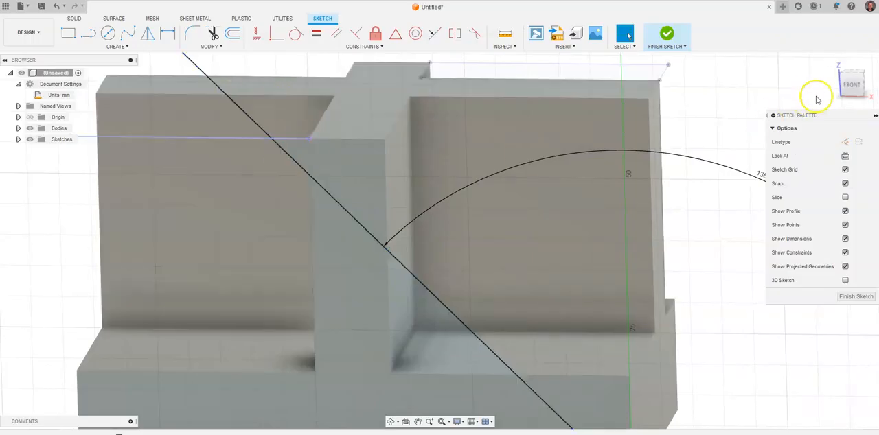
pyautogui.click(849, 91)
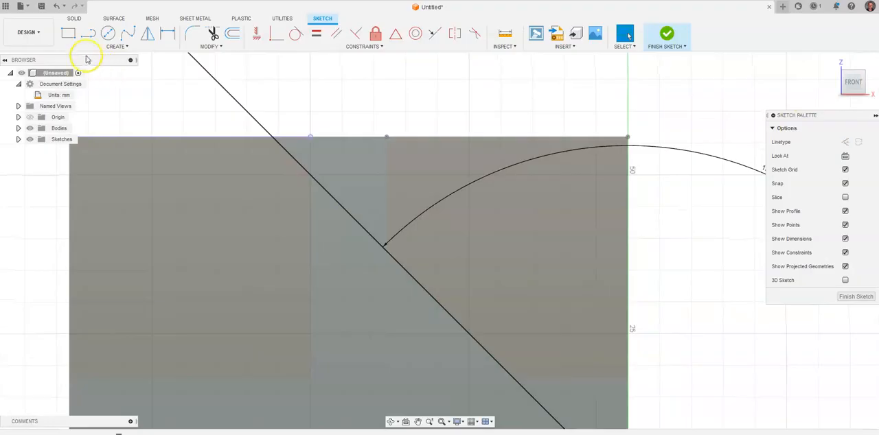
# Step: Place a sketch point where the 45° line crosses the projected top edge, check it against the reference drawing, and finish the sketch
pyautogui.click(97, 48)
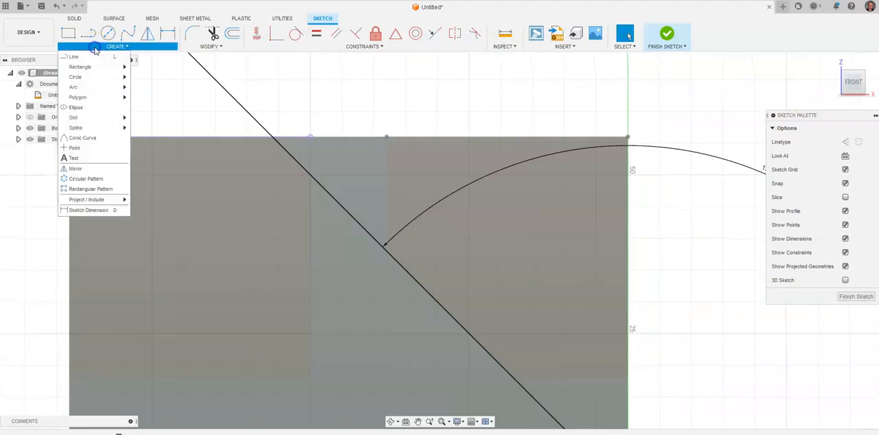
pyautogui.click(102, 147)
pyautogui.scroll(3, 277, 129)
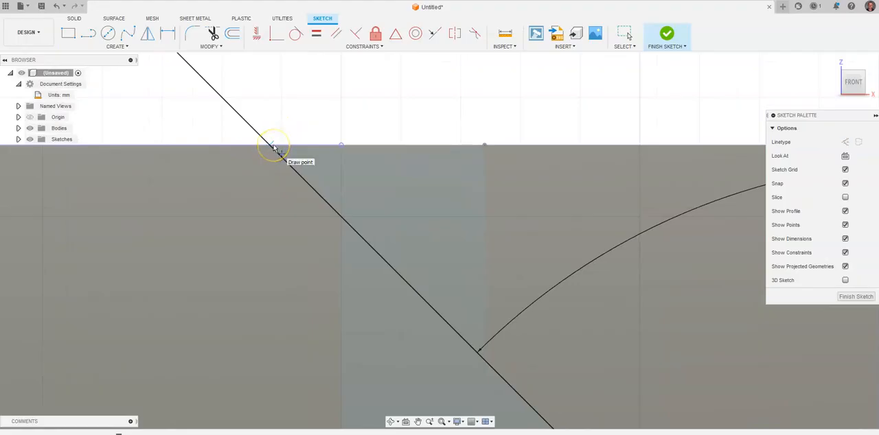
pyautogui.scroll(2, 273, 148)
pyautogui.click(258, 150)
pyautogui.scroll(-2, 262, 150)
pyautogui.scroll(-8, 394, 121)
pyautogui.moveTo(545, 102); pyautogui.dragTo(441, 107, button='middle')
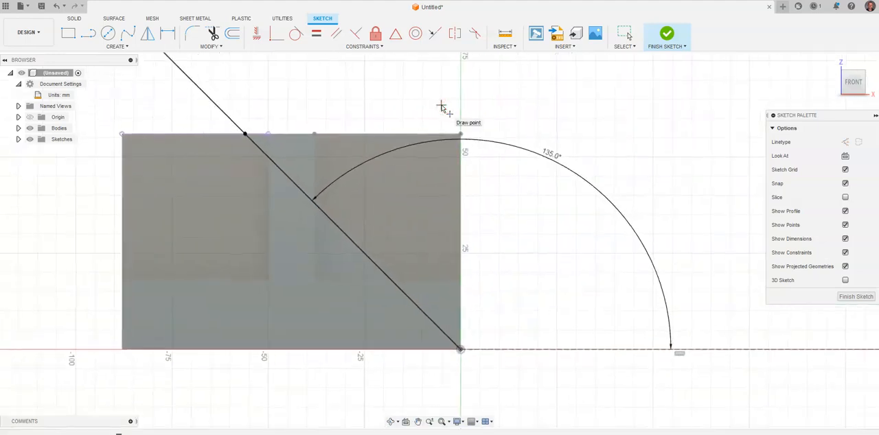
pyautogui.hotkey('alt', 'Tab')
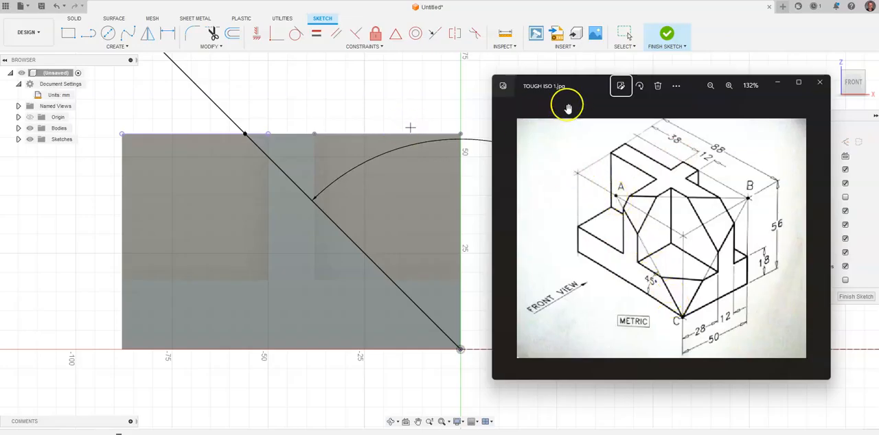
pyautogui.click(667, 34)
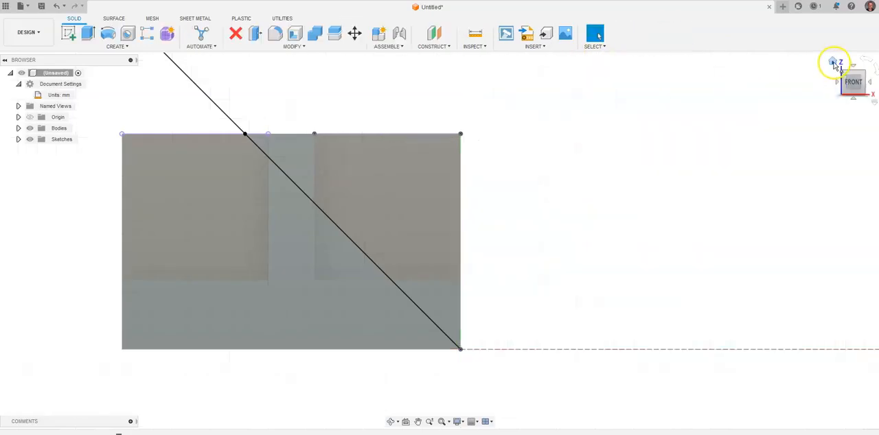
# Step: Construct a plane through three points: the new point A, the ledge outline's outer corner B, and the origin corner C
pyautogui.click(833, 63)
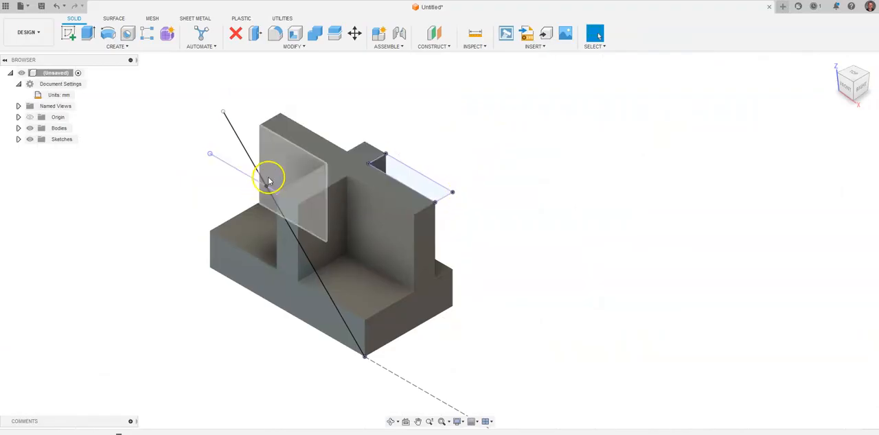
pyautogui.click(439, 47)
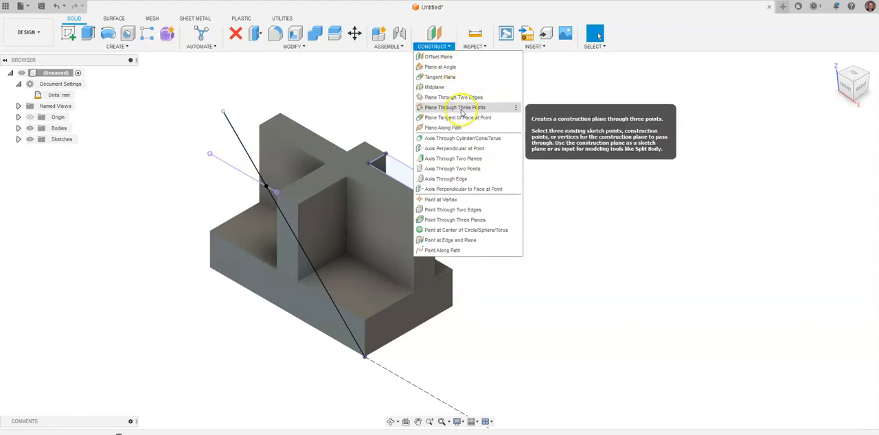
pyautogui.click(460, 109)
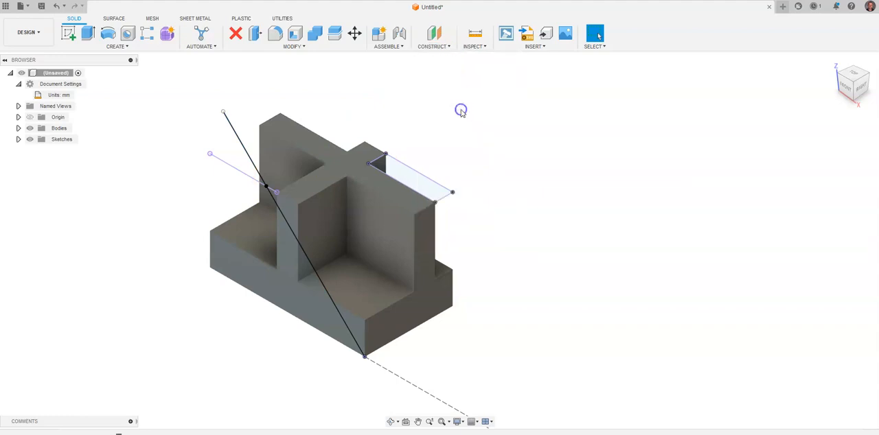
pyautogui.click(267, 186)
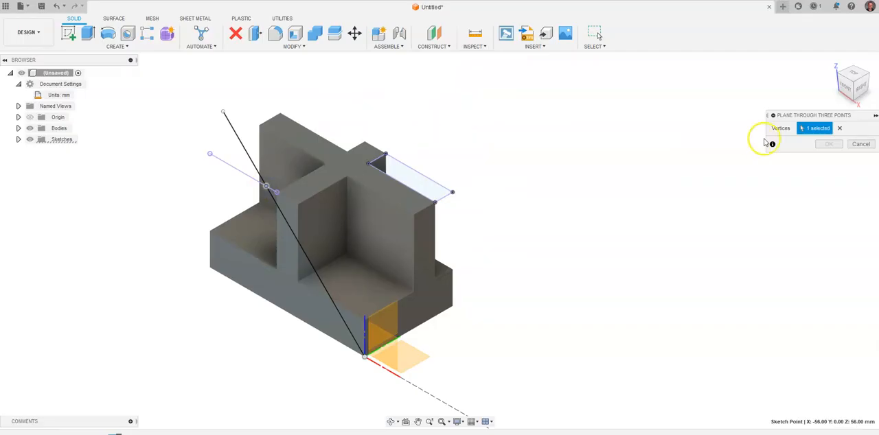
pyautogui.click(453, 194)
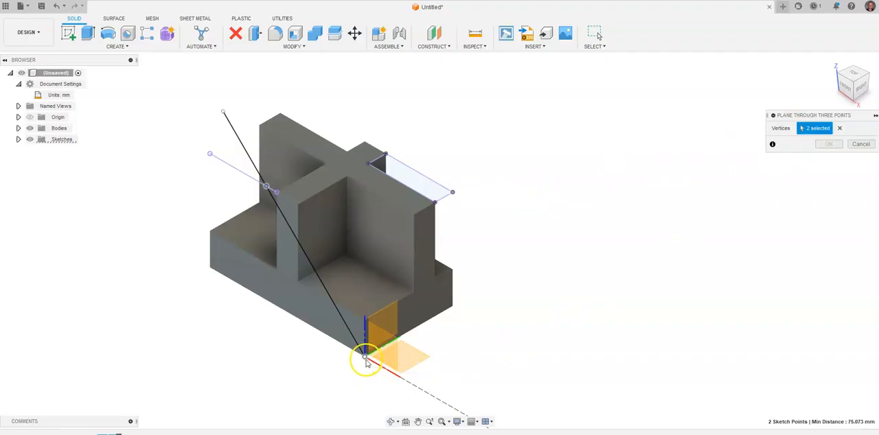
pyautogui.click(365, 358)
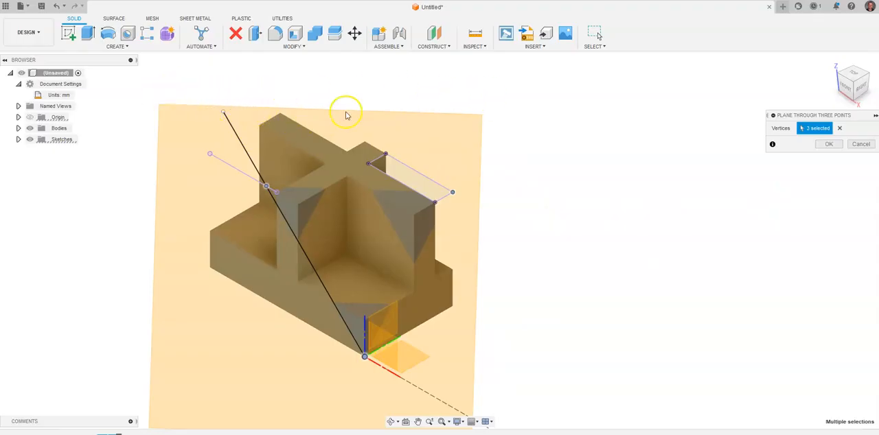
pyautogui.click(829, 144)
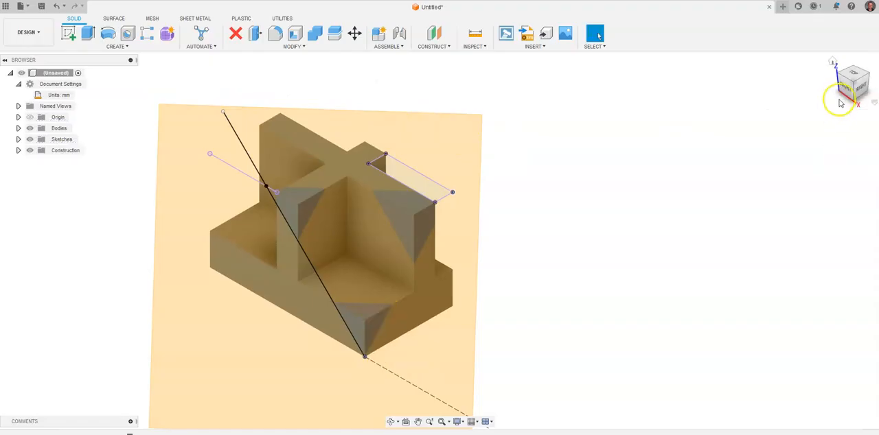
# Step: Start a sketch on the three-point construction plane
pyautogui.moveTo(846, 86)
pyautogui.mouseDown()
pyautogui.moveTo(814, 60)
pyautogui.moveTo(823, 48)
pyautogui.moveTo(816, 74)
pyautogui.moveTo(854, 137)
pyautogui.moveTo(836, 168)
pyautogui.moveTo(822, 166)
pyautogui.moveTo(822, 202)
pyautogui.mouseUp()
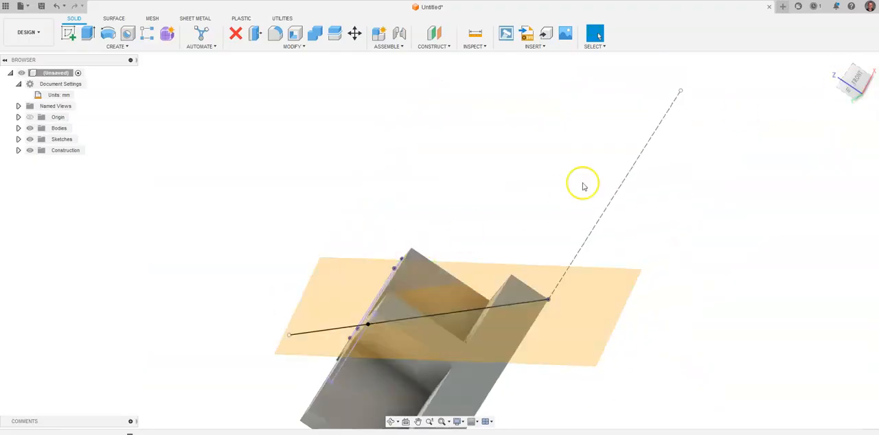
pyautogui.click(833, 62)
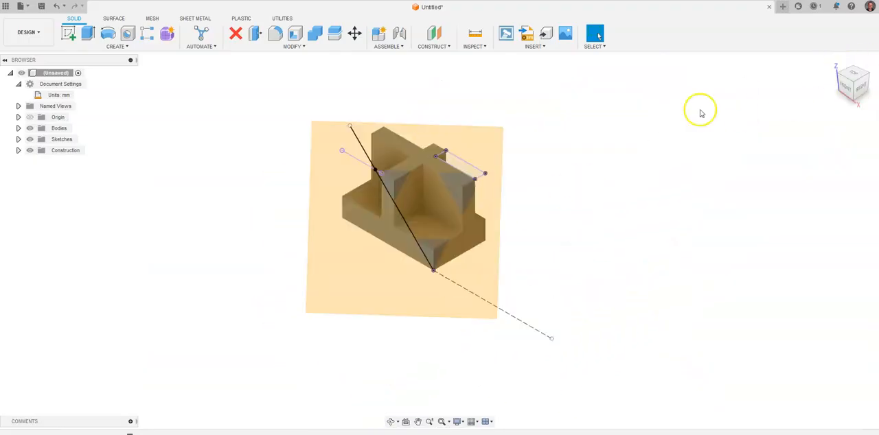
pyautogui.click(68, 33)
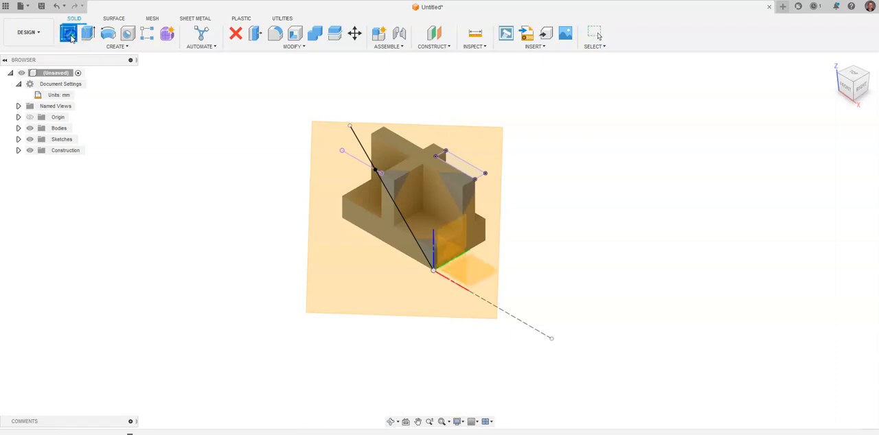
pyautogui.click(354, 122)
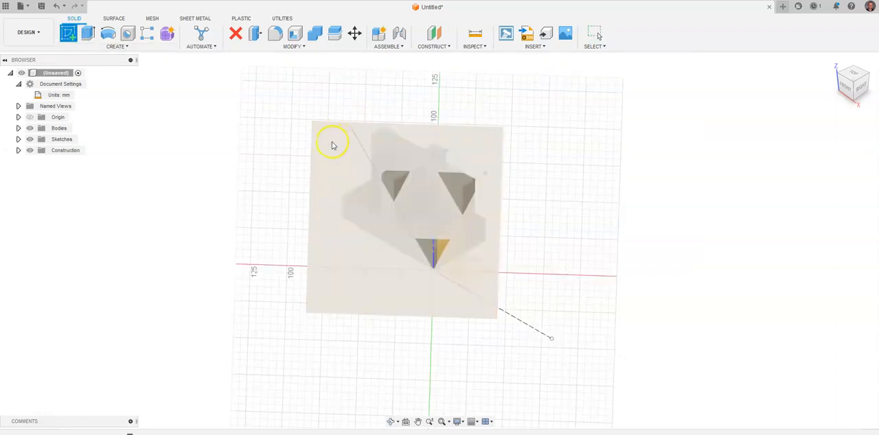
pyautogui.click(19, 150)
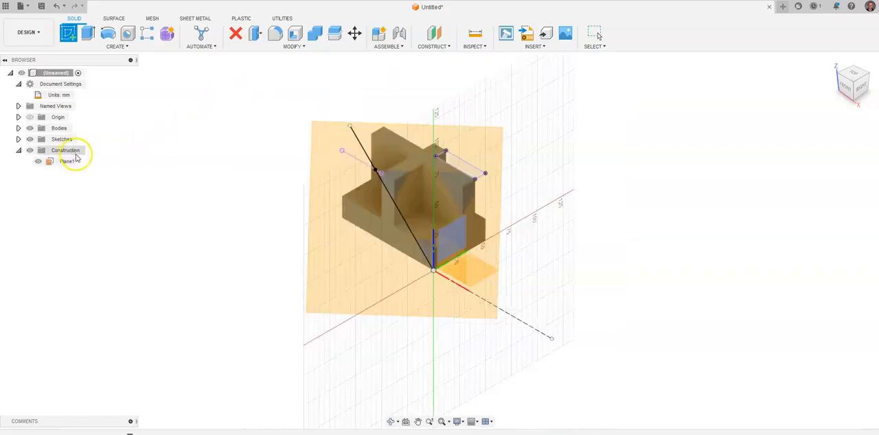
pyautogui.click(73, 161)
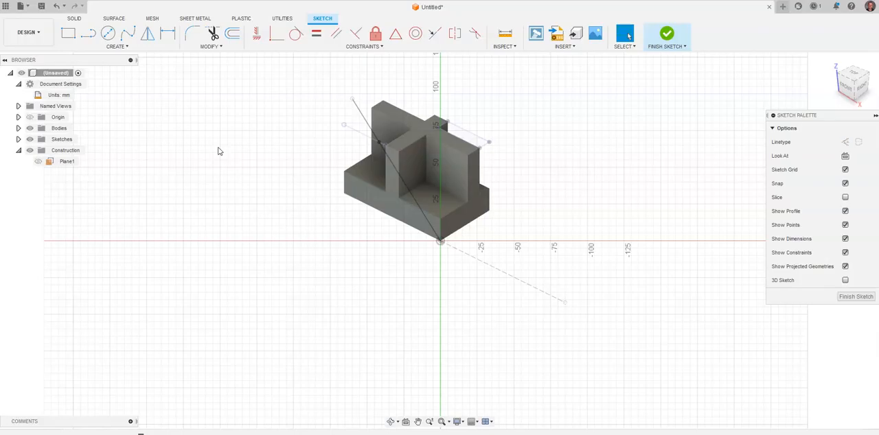
# Step: Draw a rectangle about 150 × 125 mm that surrounds the whole part on the angled plane, and finish the sketch
pyautogui.click(66, 34)
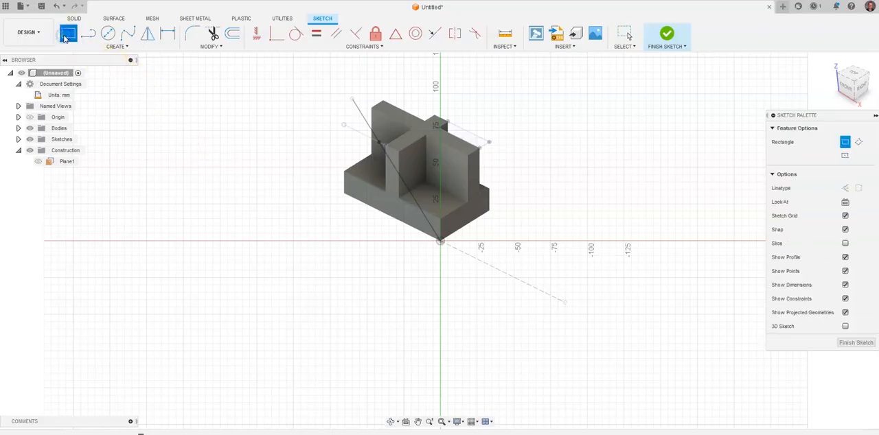
pyautogui.click(315, 79)
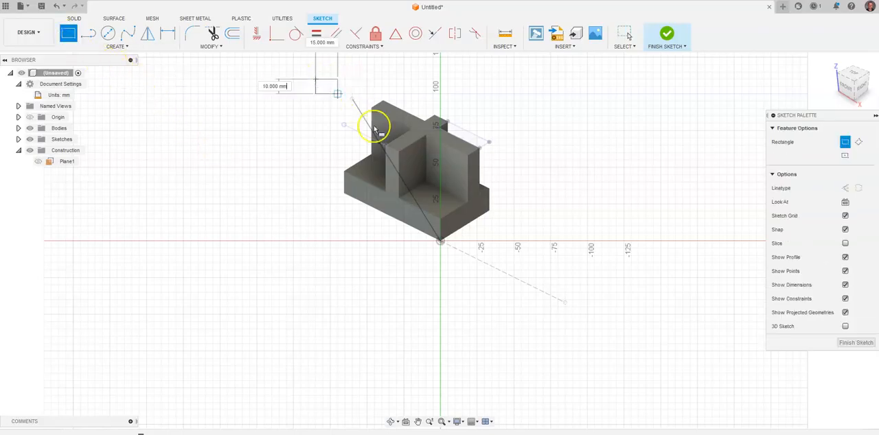
pyautogui.click(536, 263)
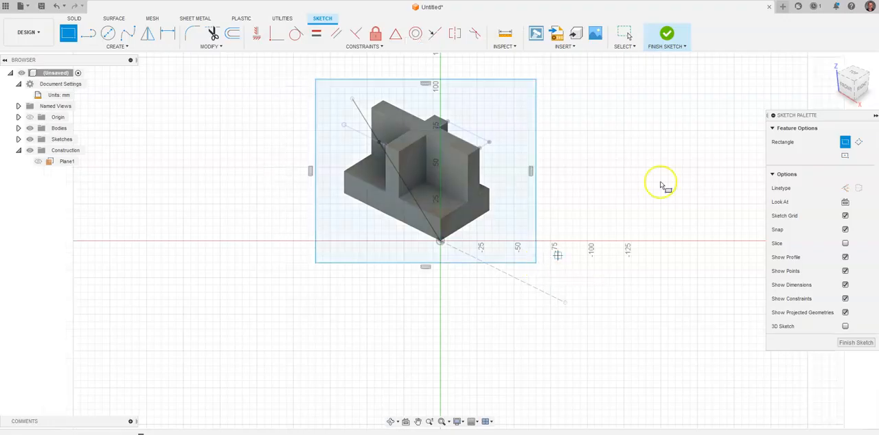
pyautogui.click(670, 34)
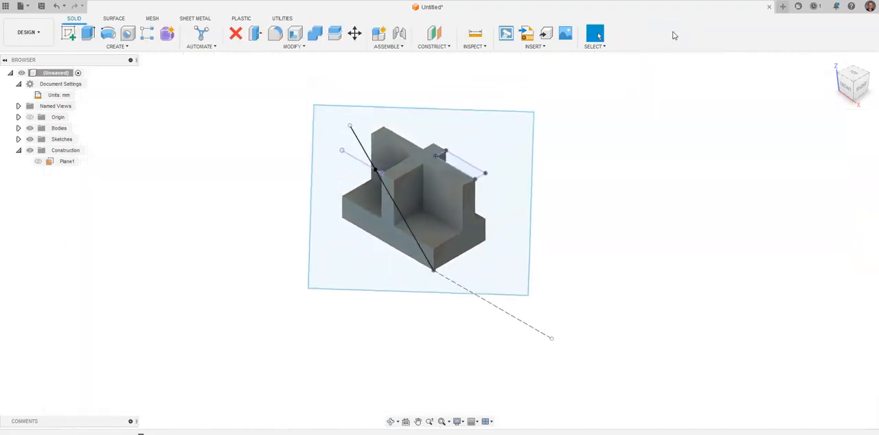
# Step: Extrude the angled rectangle by -140 mm as a cut to remove the material in front of the plane
pyautogui.click(88, 34)
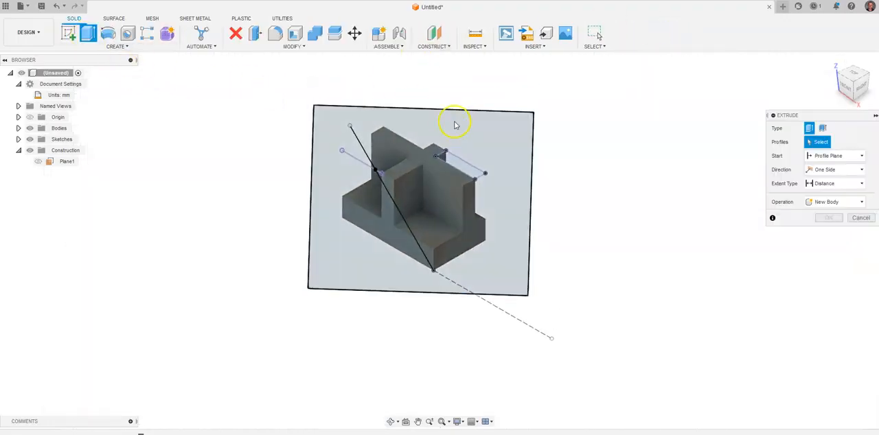
pyautogui.click(452, 133)
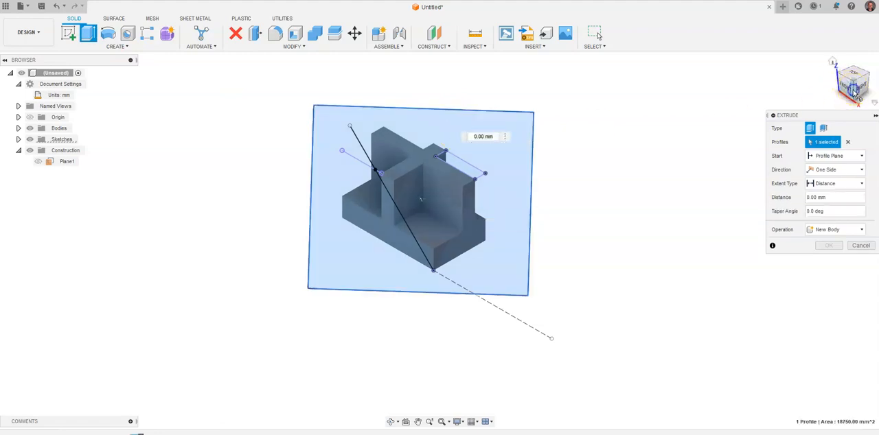
pyautogui.click(845, 92)
pyautogui.click(838, 87)
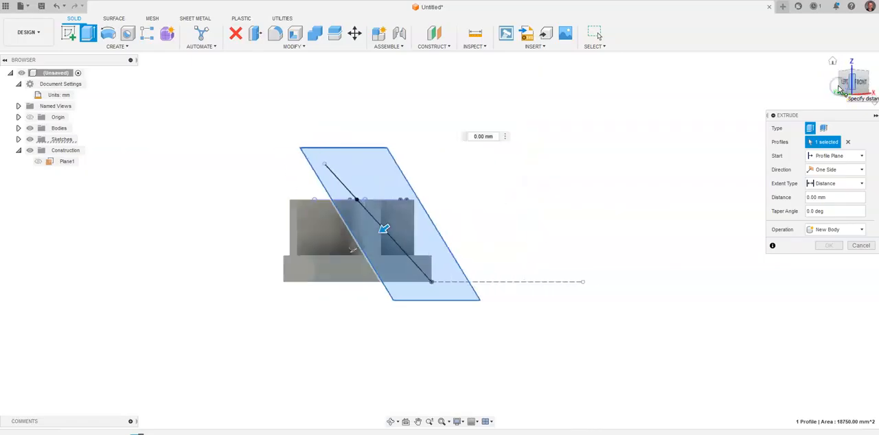
pyautogui.moveTo(376, 238); pyautogui.dragTo(583, 165)
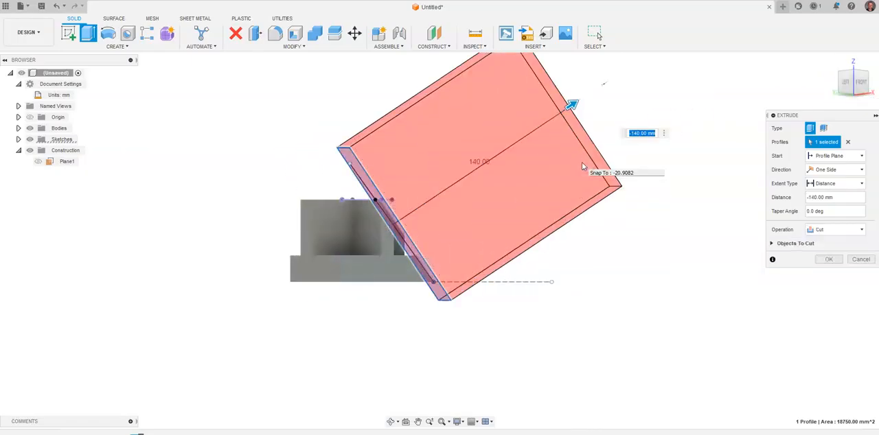
pyautogui.click(828, 259)
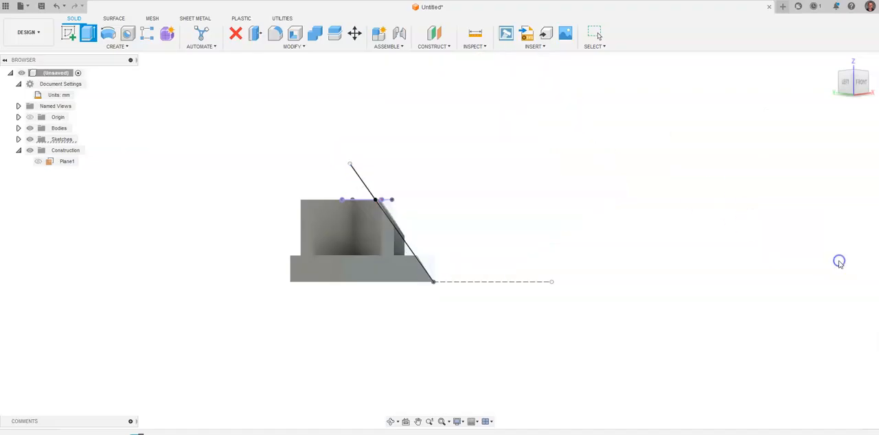
# Step: Hide all sketches and compare the cut part in the home view with the reference drawing
pyautogui.click(30, 139)
pyautogui.click(832, 63)
pyautogui.moveTo(676, 236); pyautogui.dragTo(511, 220, button='middle')
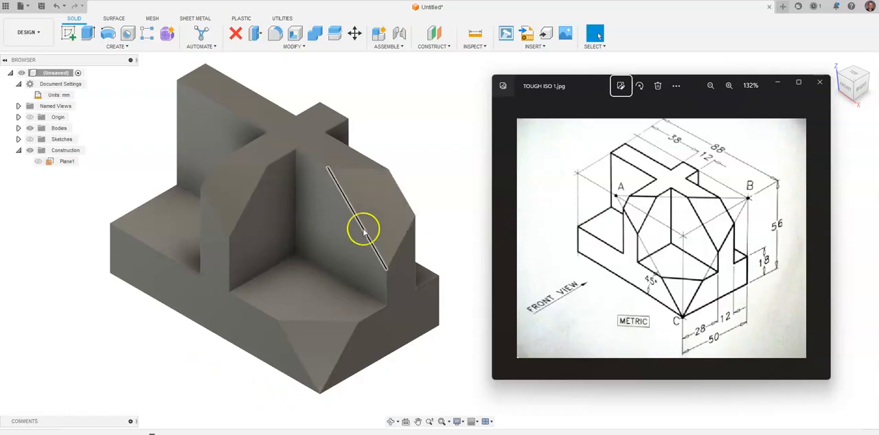
pyautogui.moveTo(425, 156); pyautogui.dragTo(417, 157, button='middle')
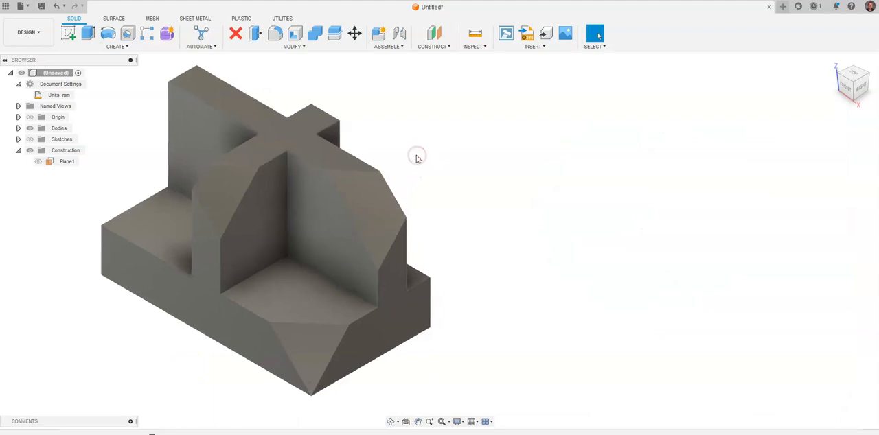
pyautogui.hotkey('alt', 'Tab')
pyautogui.moveTo(687, 94); pyautogui.dragTo(674, 95)
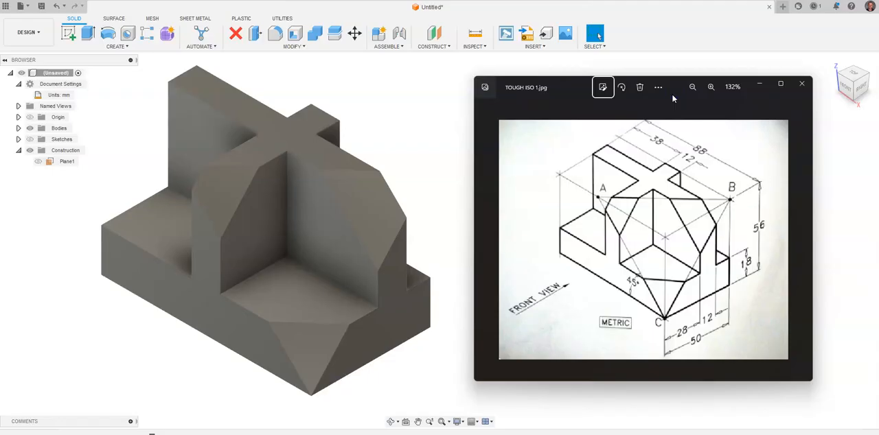
pyautogui.click(436, 48)
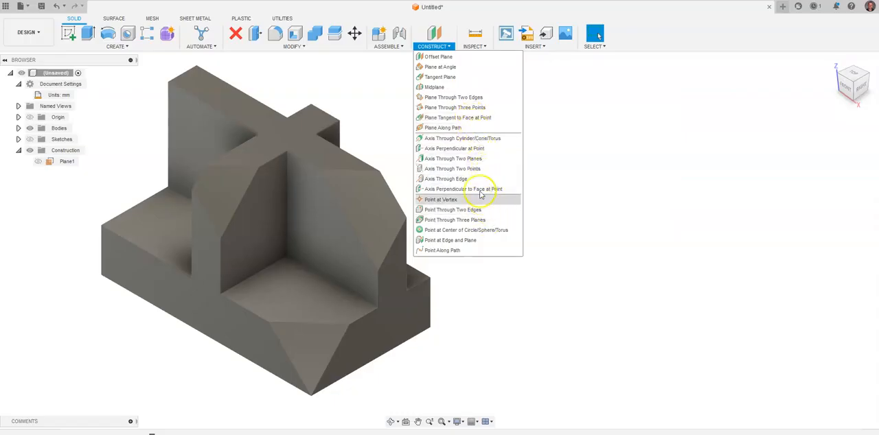
pyautogui.click(376, 82)
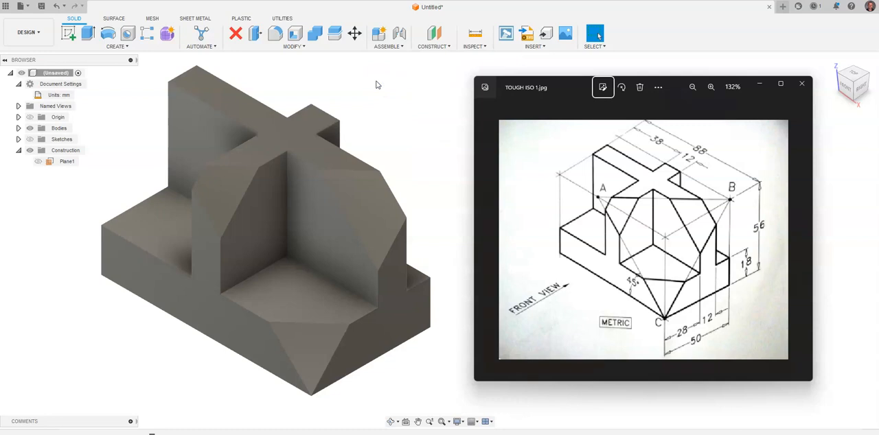
pyautogui.moveTo(676, 89); pyautogui.dragTo(668, 89)
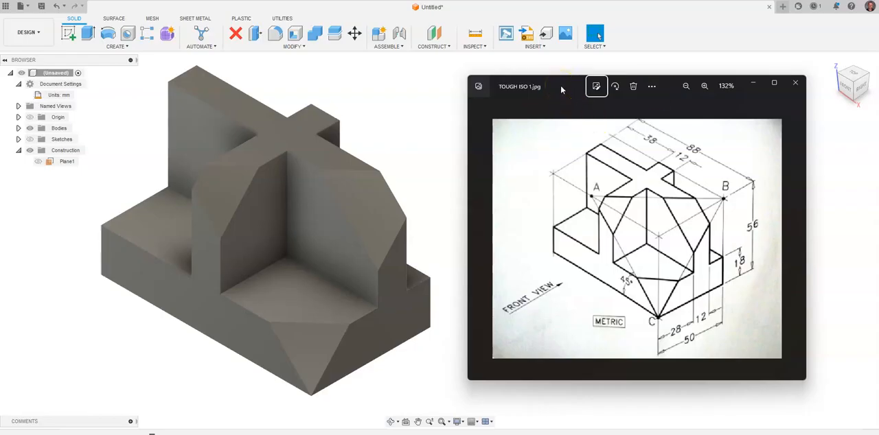
pyautogui.moveTo(559, 87); pyautogui.dragTo(553, 85)
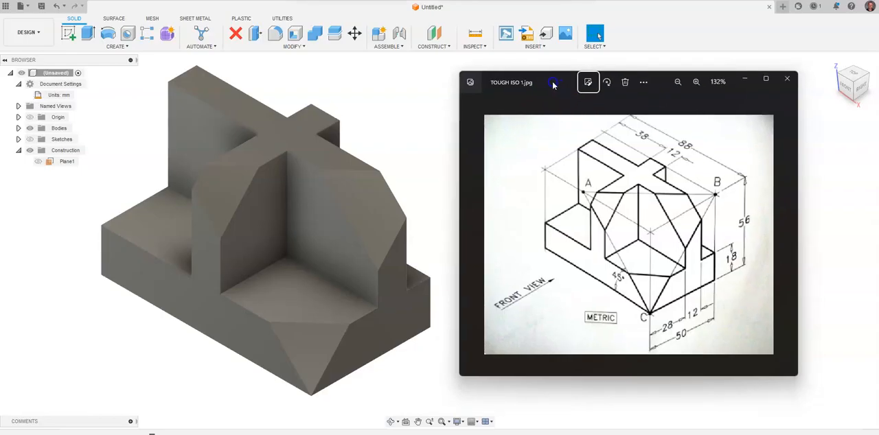